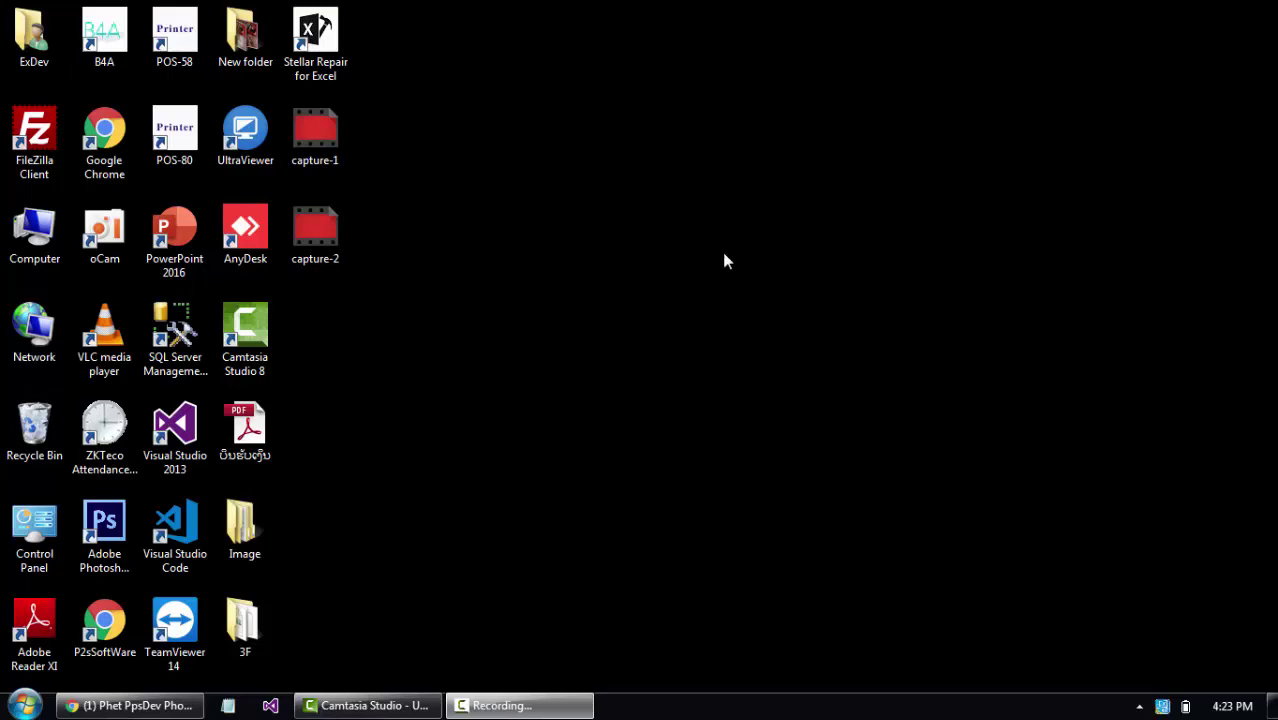
# Launch Google Chrome from its desktop shortcut.
pyautogui.doubleClick(127, 139)
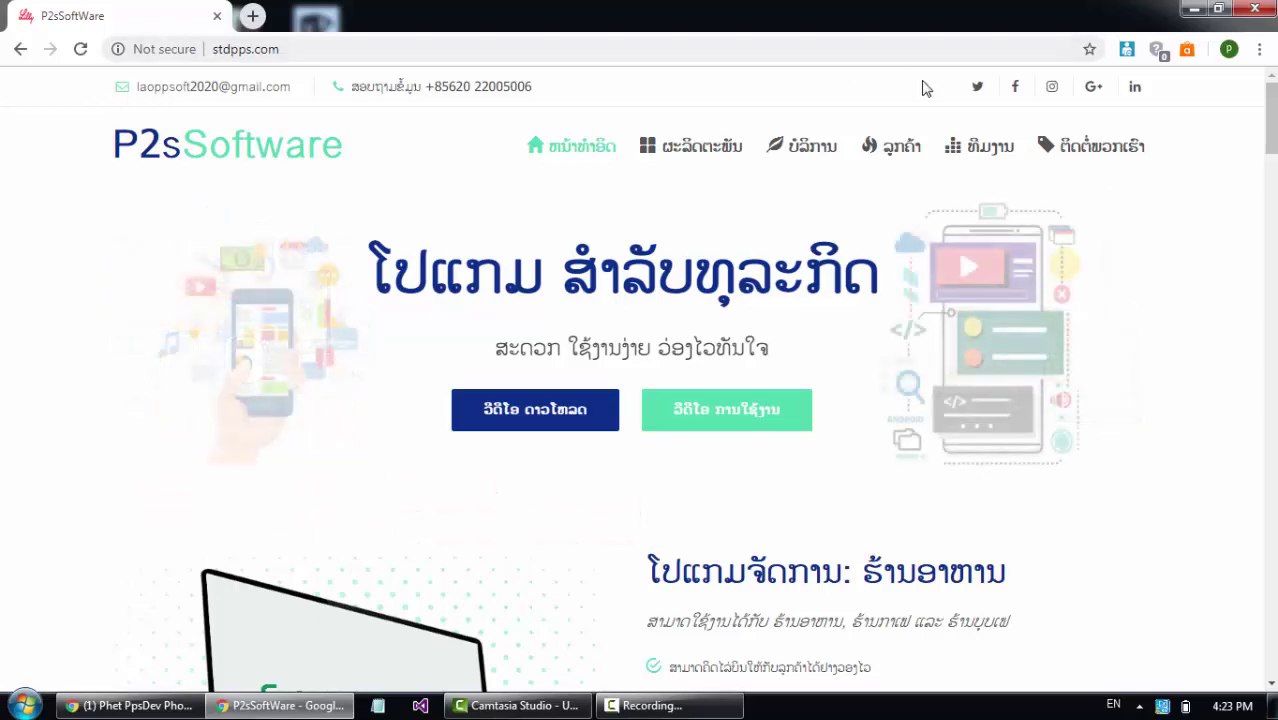
# Go to the stdpps.com products section and open the restaurant program's 01.pdf details.
pyautogui.click(716, 150)
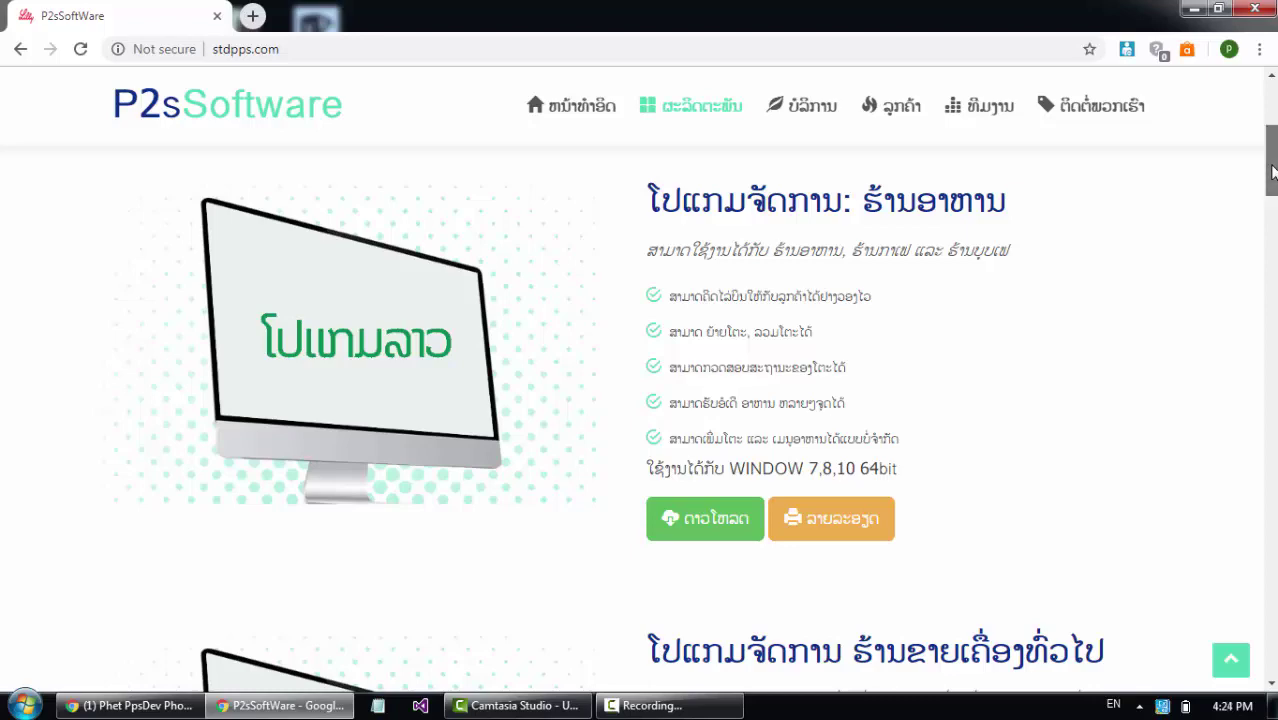
pyautogui.moveTo(1272, 172)
pyautogui.mouseDown()
pyautogui.moveTo(1272, 273)
pyautogui.moveTo(1261, 152)
pyautogui.moveTo(1258, 167)
pyautogui.mouseUp()
pyautogui.scroll(-2, 707, 420)
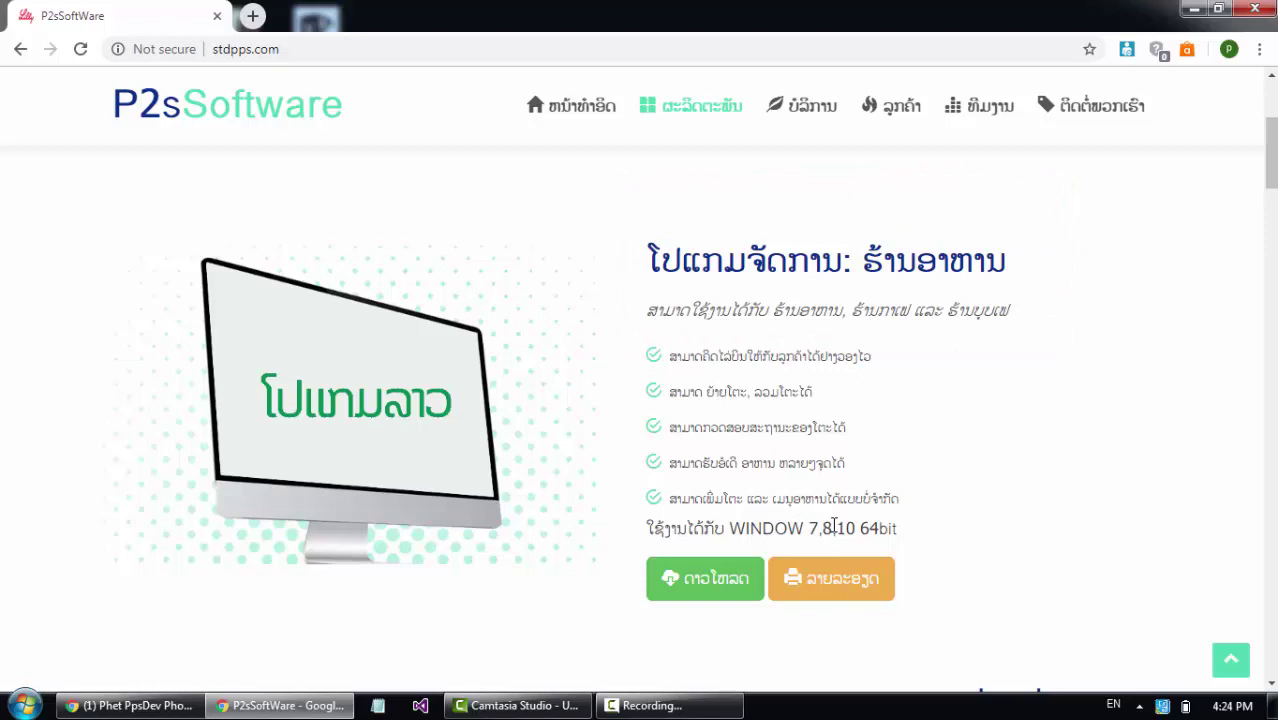
pyautogui.click(850, 586)
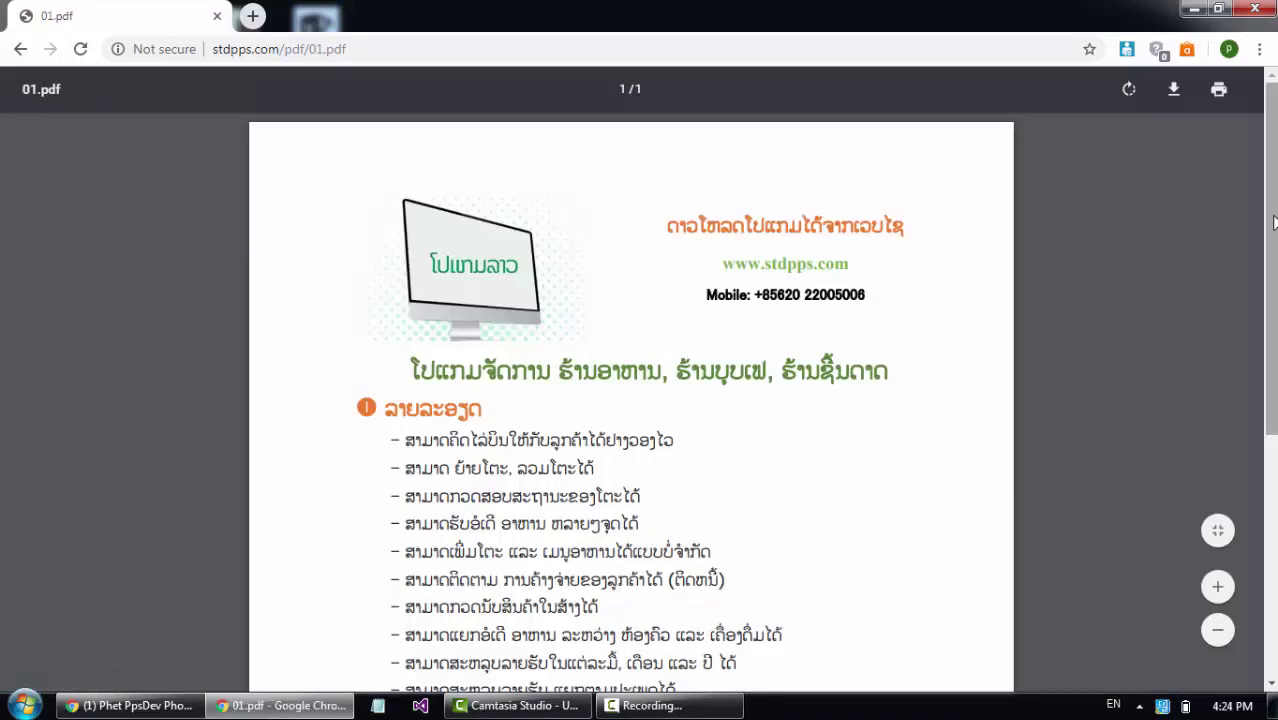
# Read through the 01.pdf feature list, then return to the restaurant program section.
pyautogui.scroll(-2, 1103, 370)
pyautogui.scroll(-3, 790, 208)
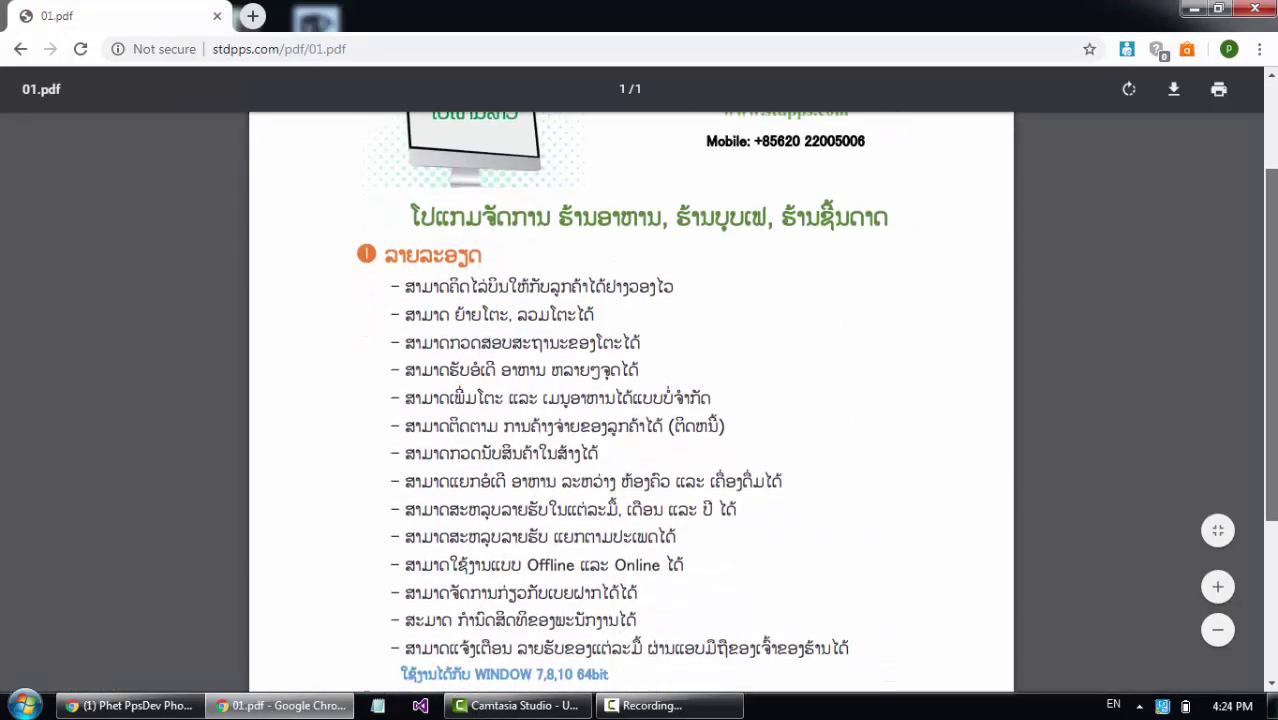
pyautogui.click(21, 49)
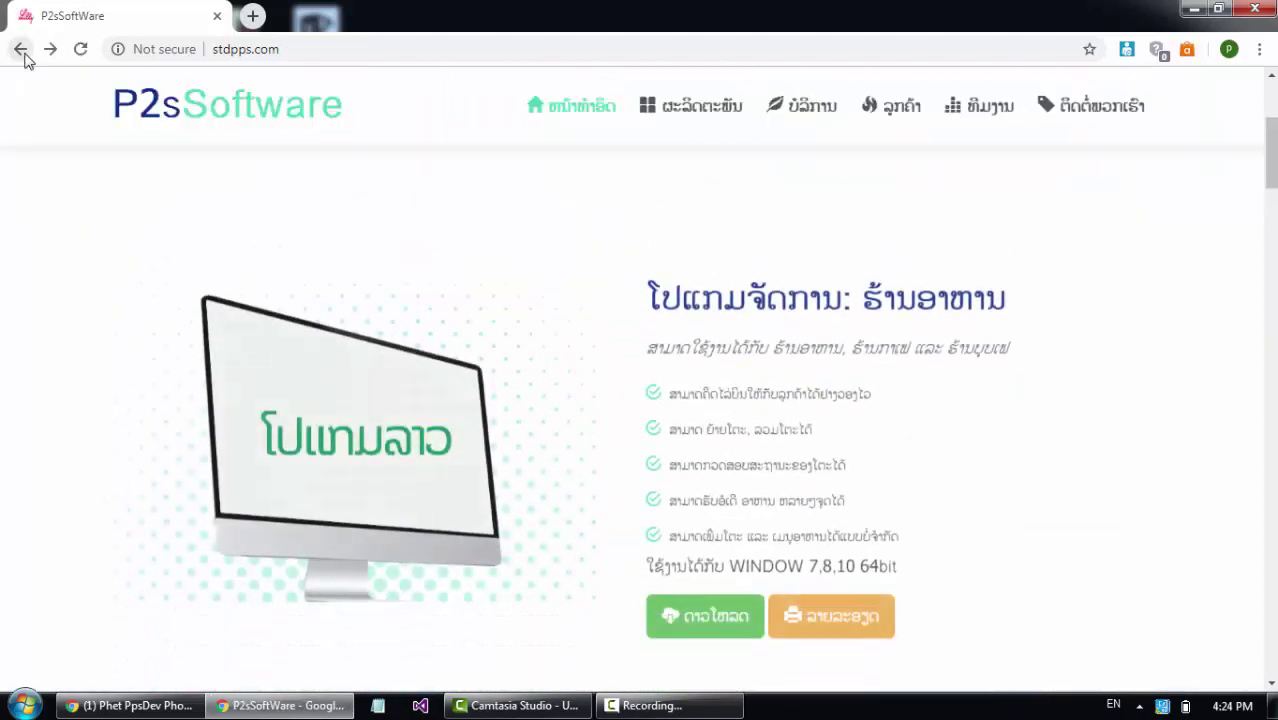
# Cancel and remove the duplicate P2sSoft (1).rar download, then minimize Chrome.
pyautogui.click(693, 588)
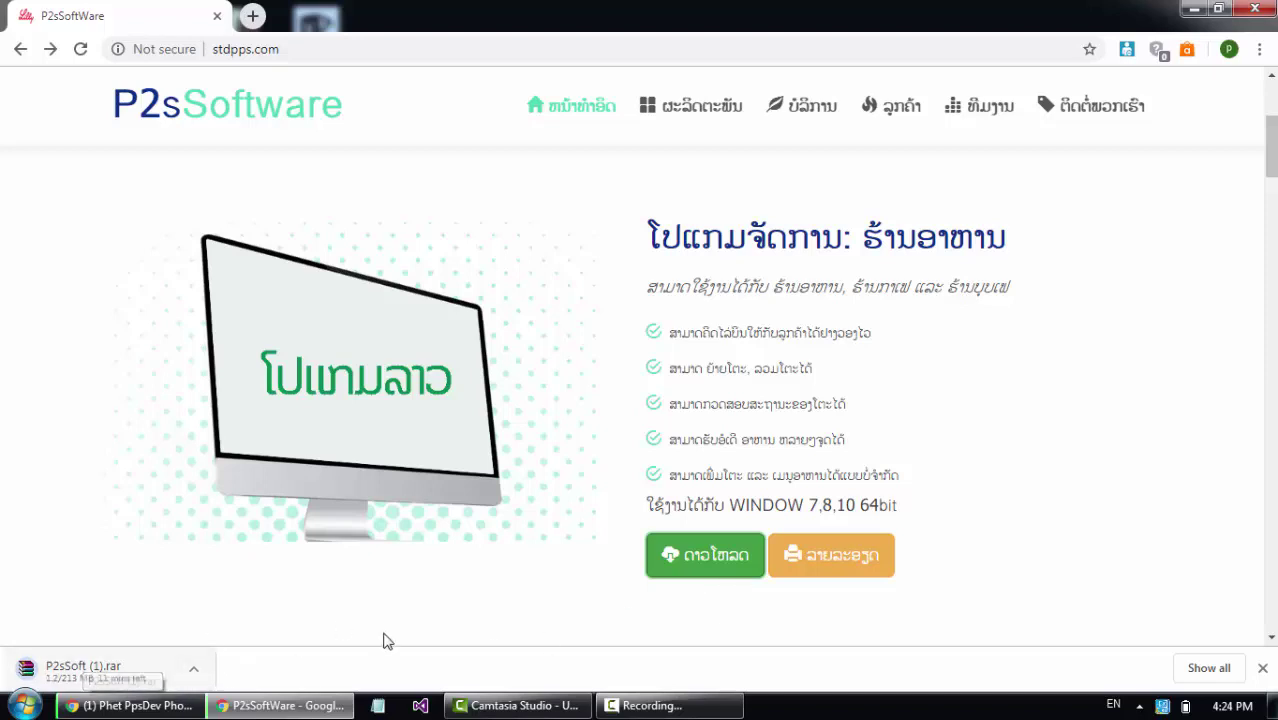
pyautogui.click(1210, 668)
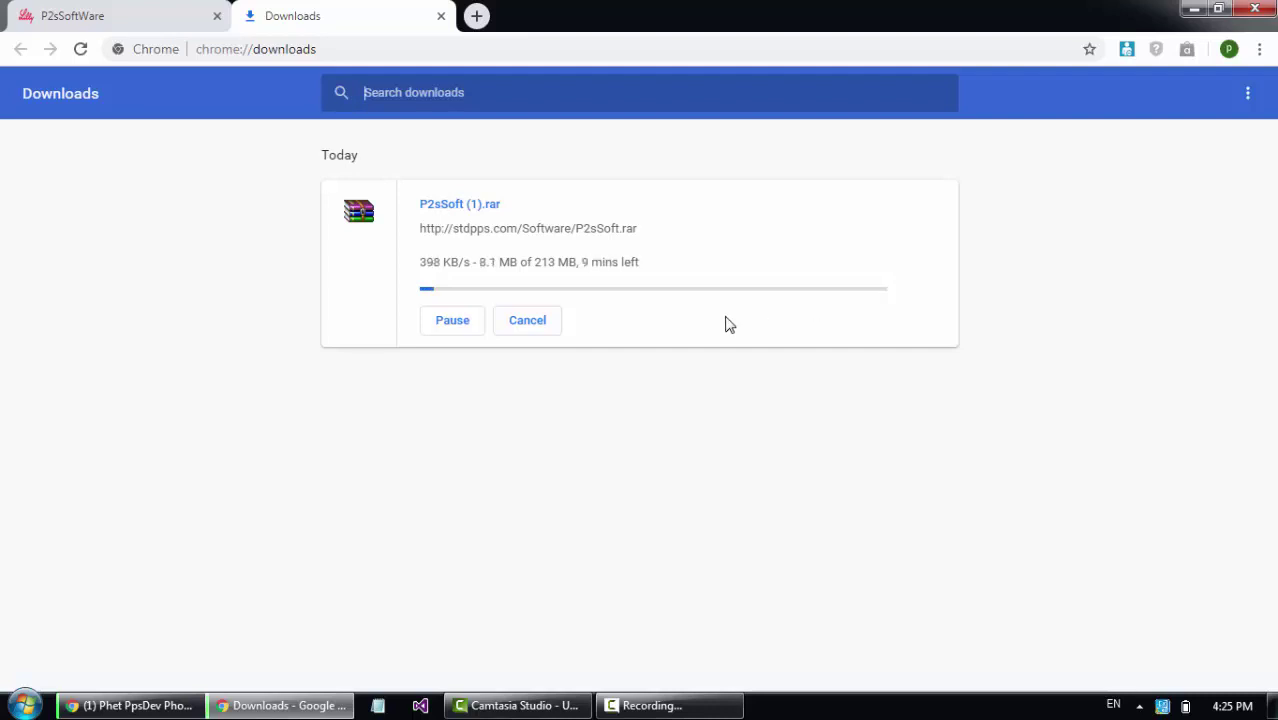
pyautogui.click(551, 331)
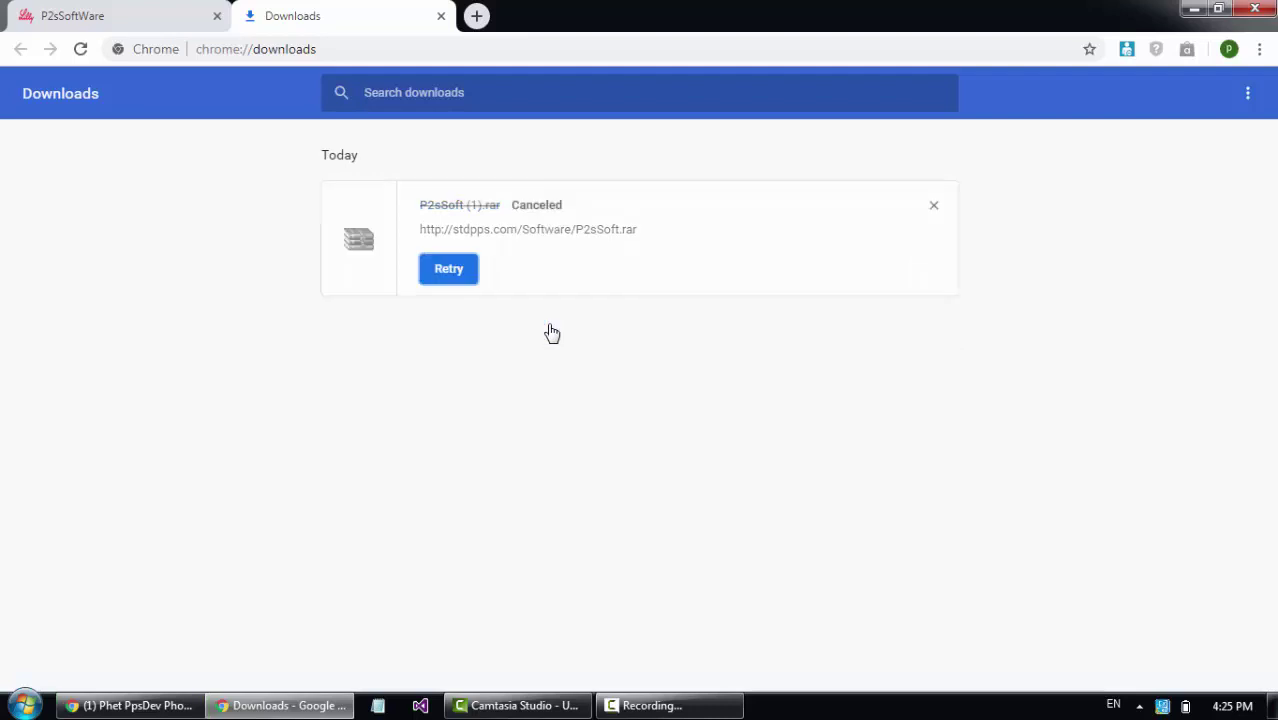
pyautogui.click(934, 208)
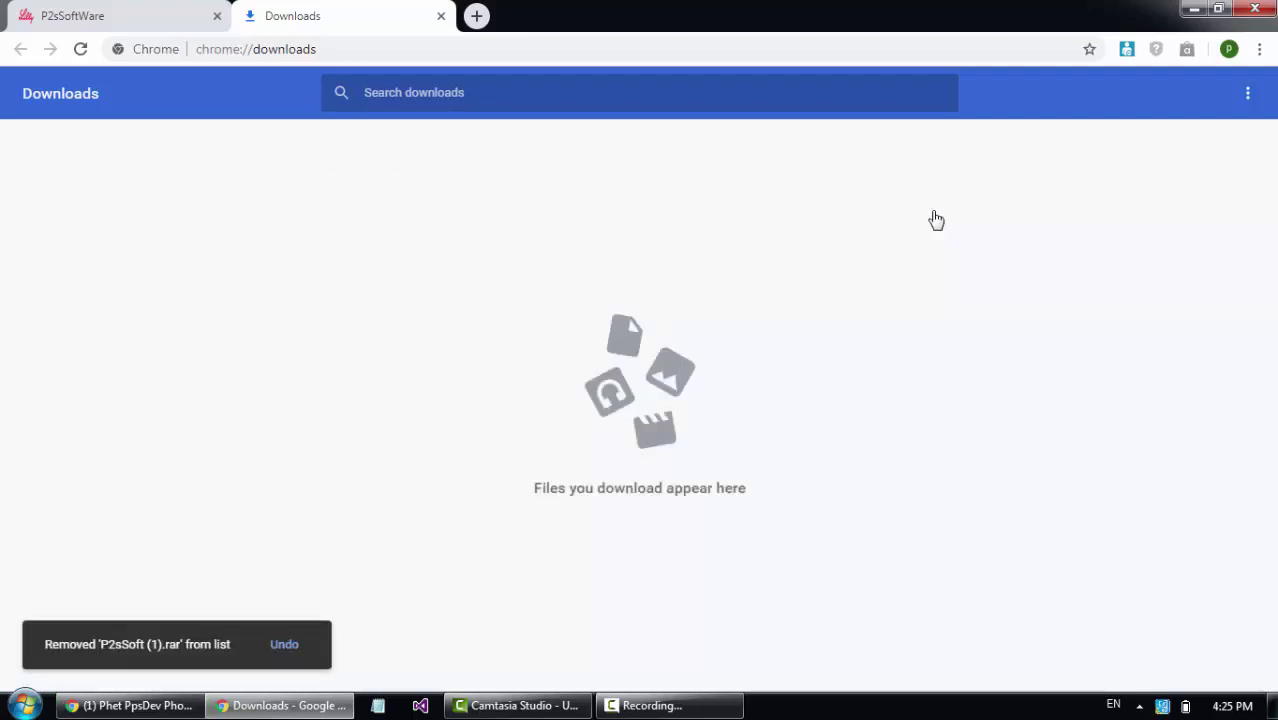
pyautogui.click(1197, 10)
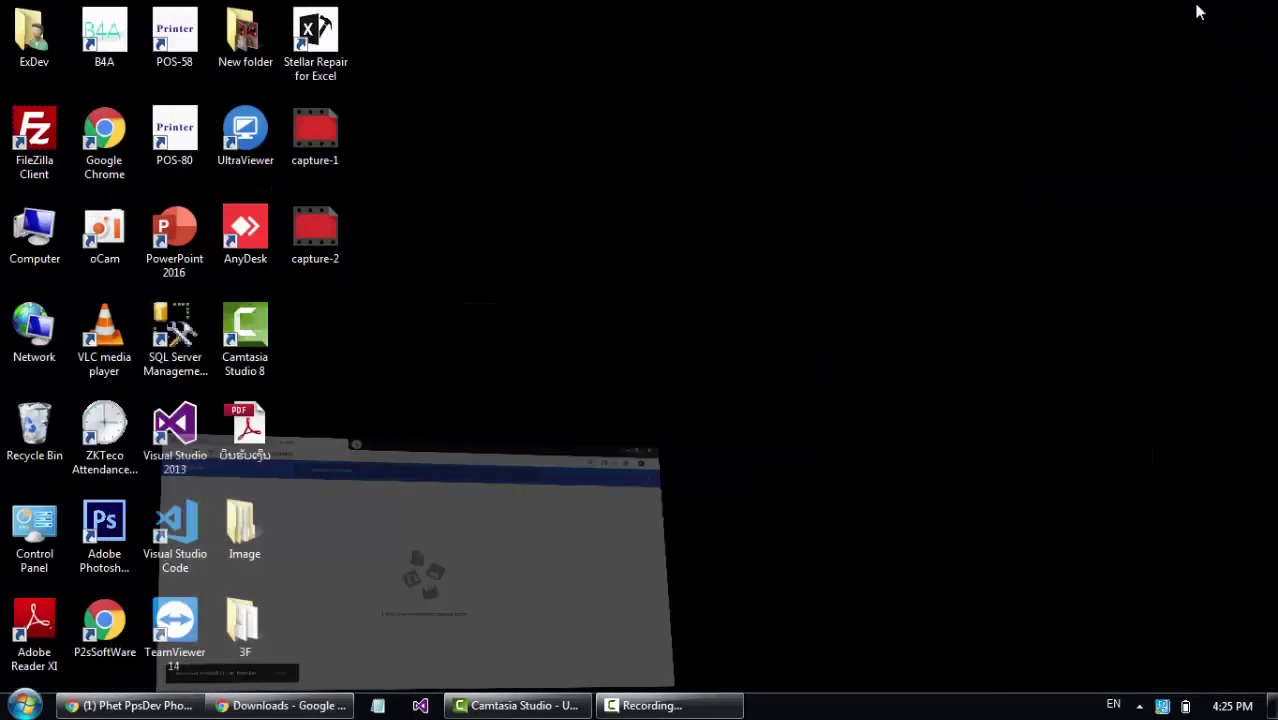
# Extract the P2sSoft archive in Downloads to a P2sSoft folder and open that folder.
pyautogui.doubleClick(37, 222)
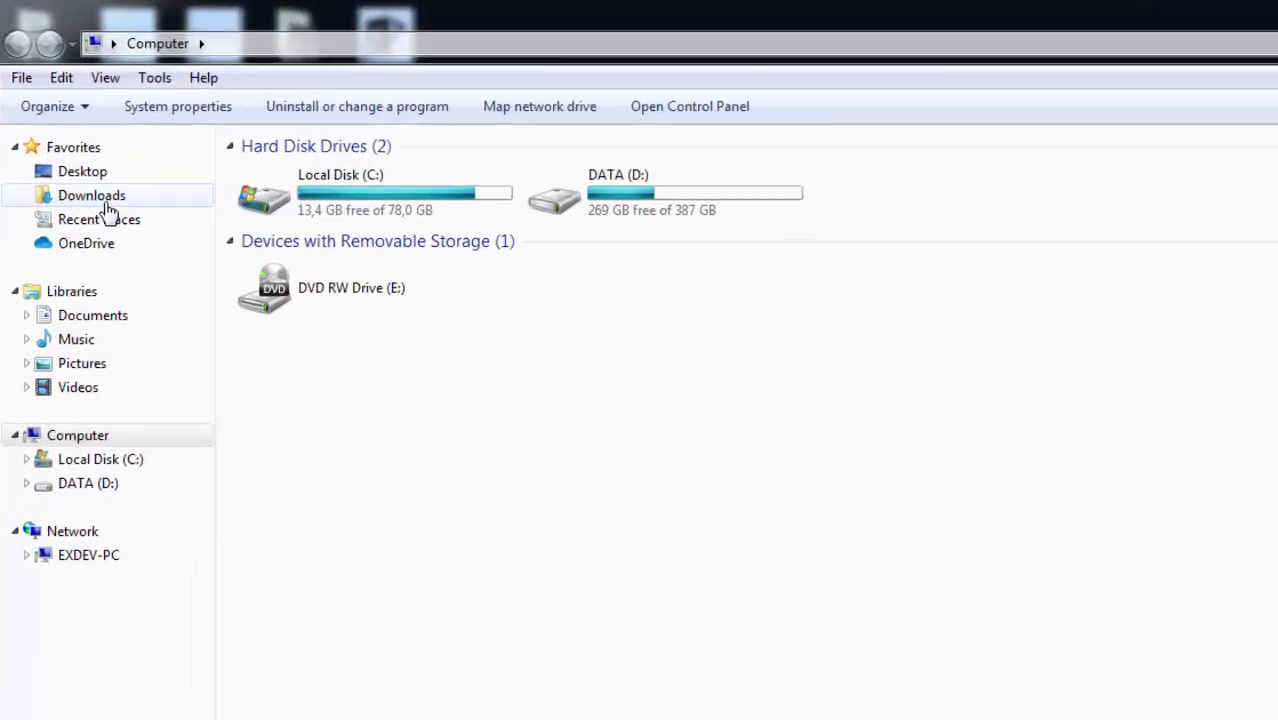
pyautogui.click(106, 200)
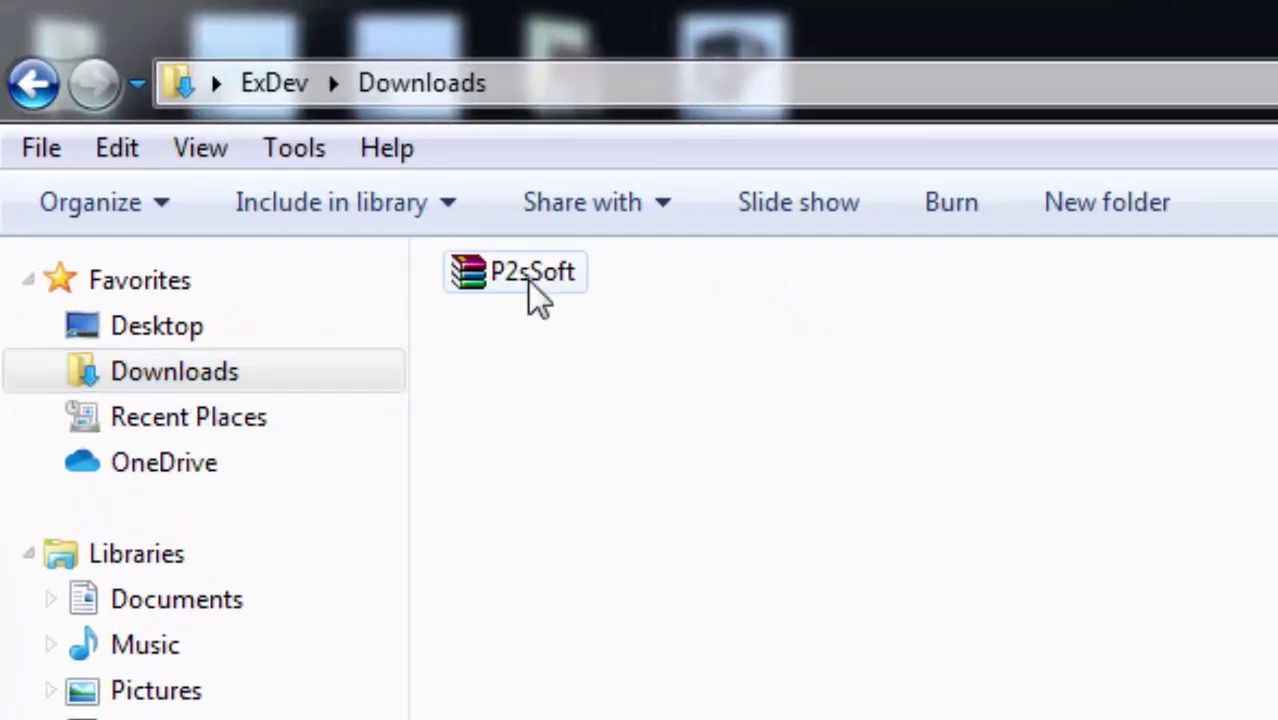
pyautogui.click(537, 296)
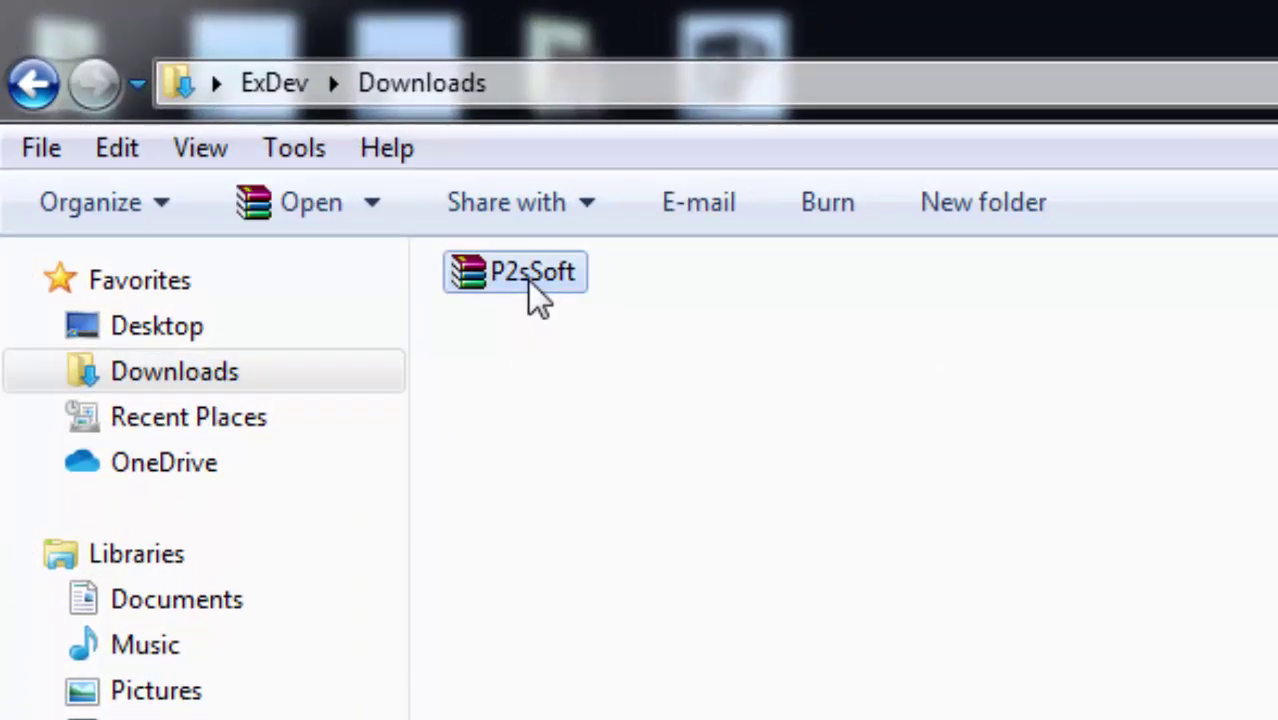
pyautogui.rightClick(530, 281)
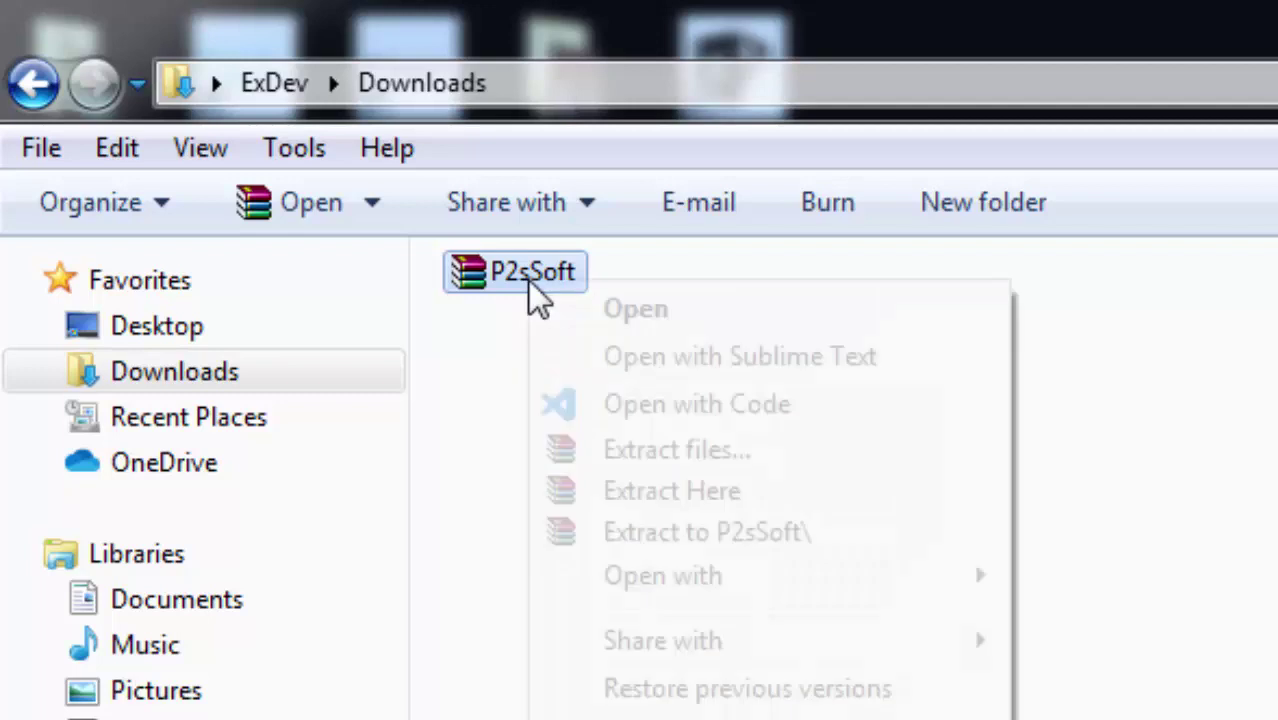
pyautogui.click(679, 545)
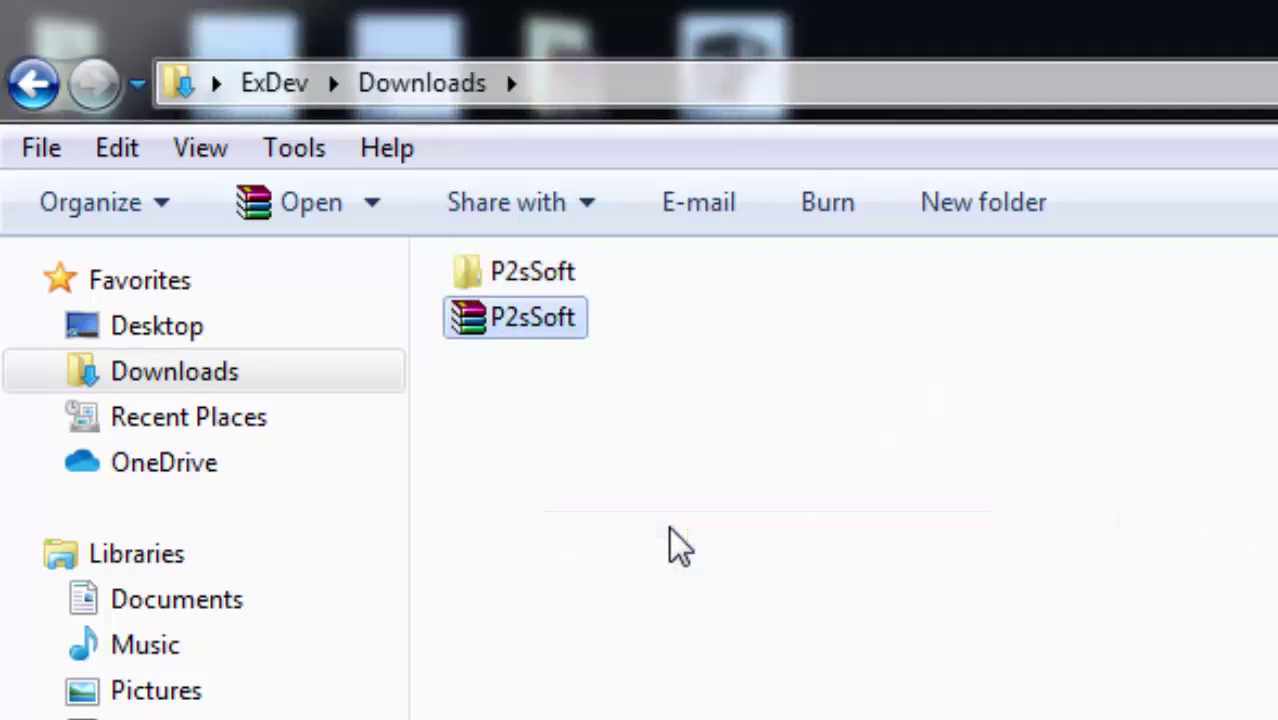
pyautogui.doubleClick(557, 285)
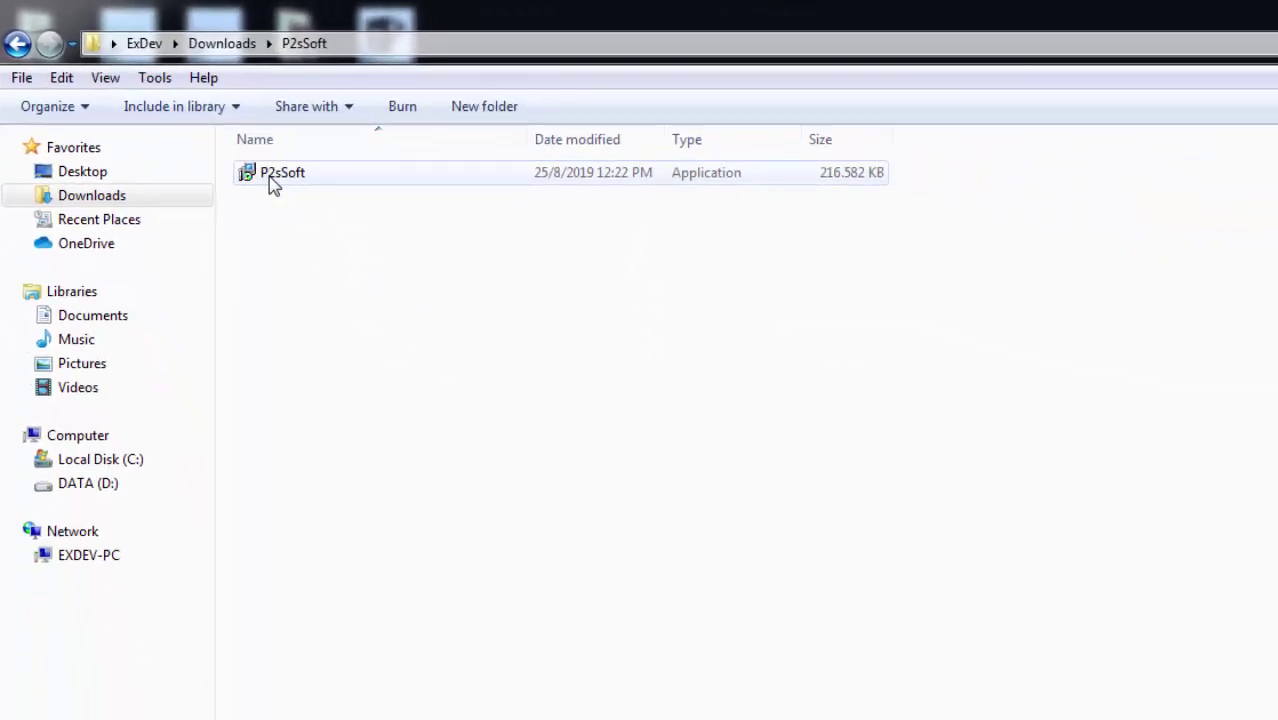
# Install P2sSoft 1.5 with the default install location and Start Menu folder.
pyautogui.doubleClick(272, 180)
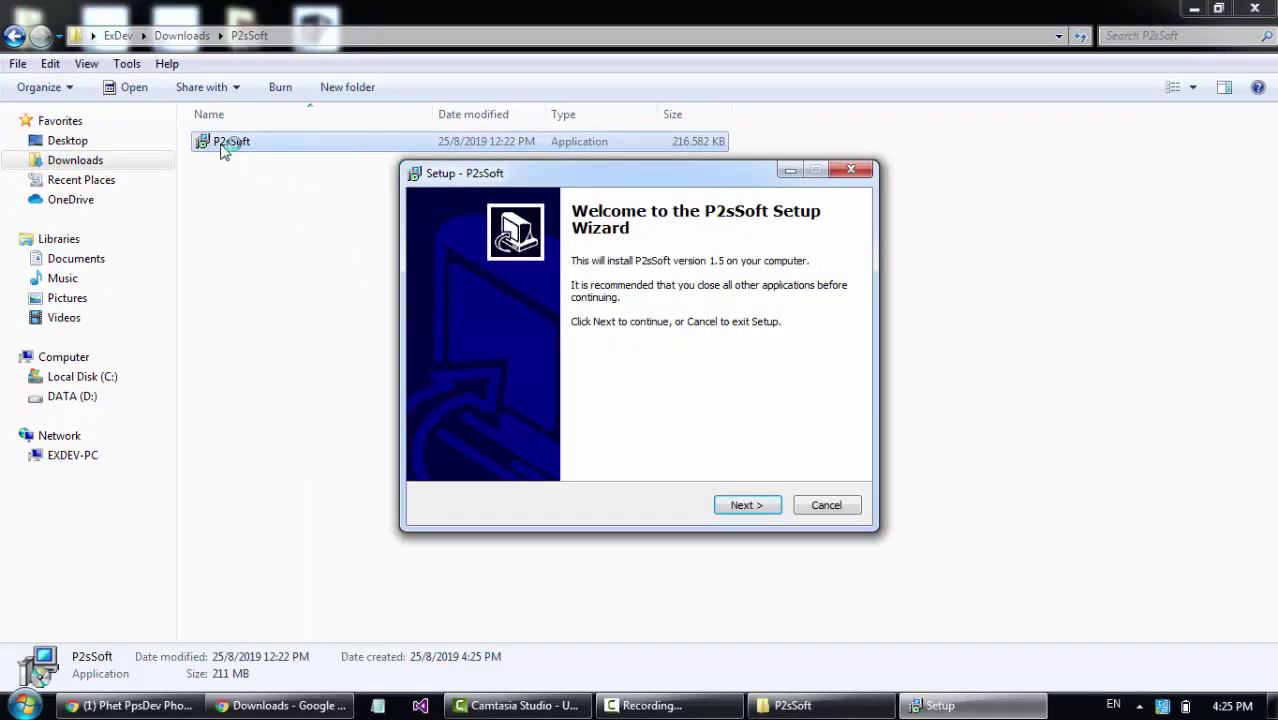
pyautogui.click(769, 510)
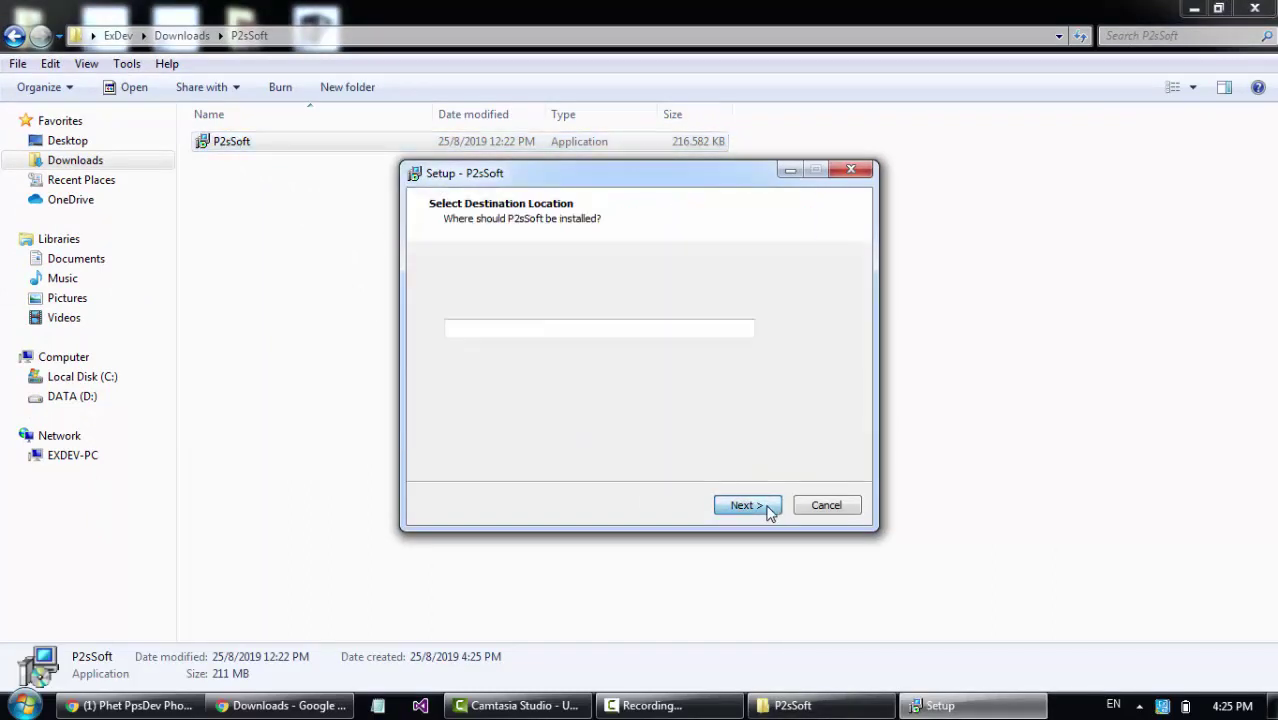
pyautogui.click(745, 505)
pyautogui.click(745, 505)
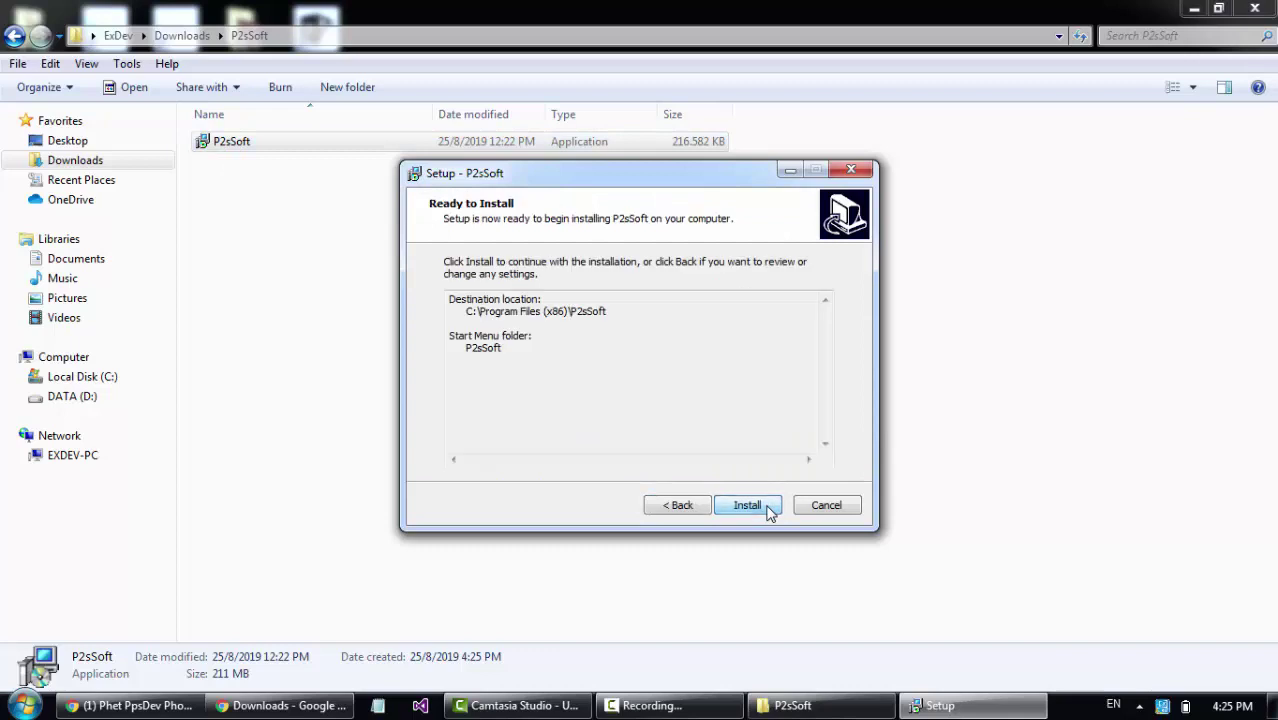
pyautogui.click(748, 506)
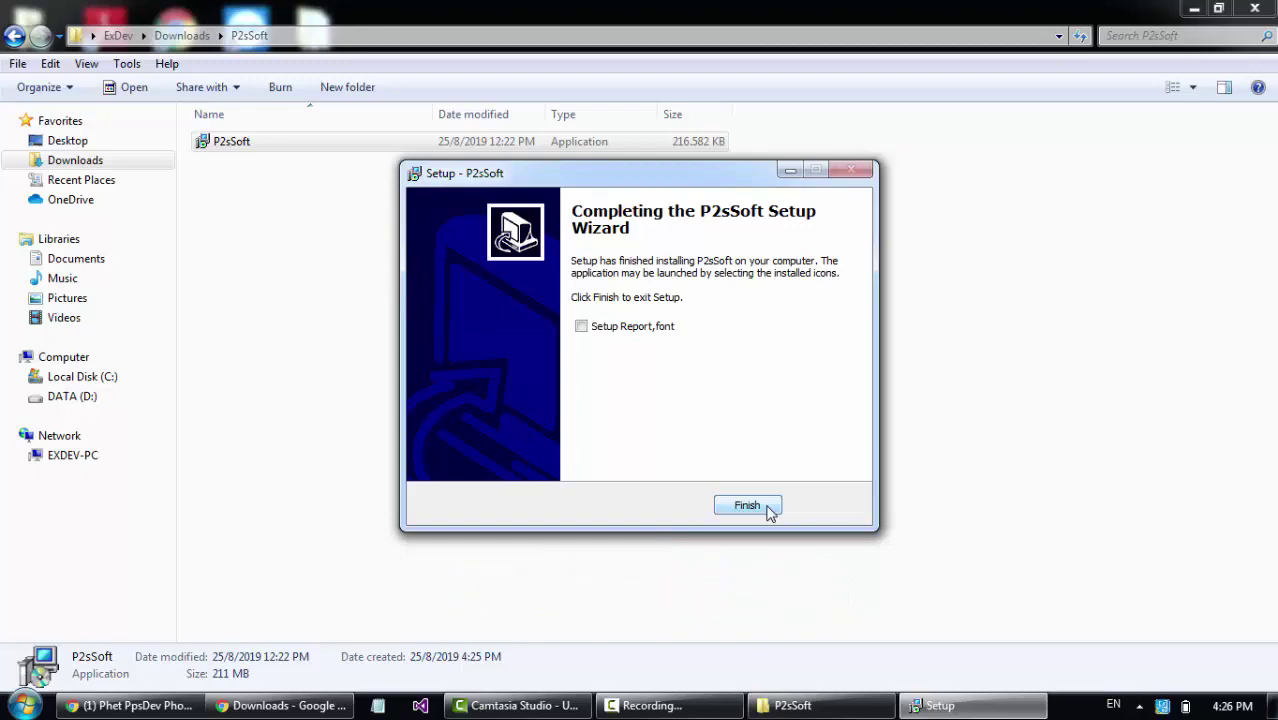
pyautogui.click(768, 506)
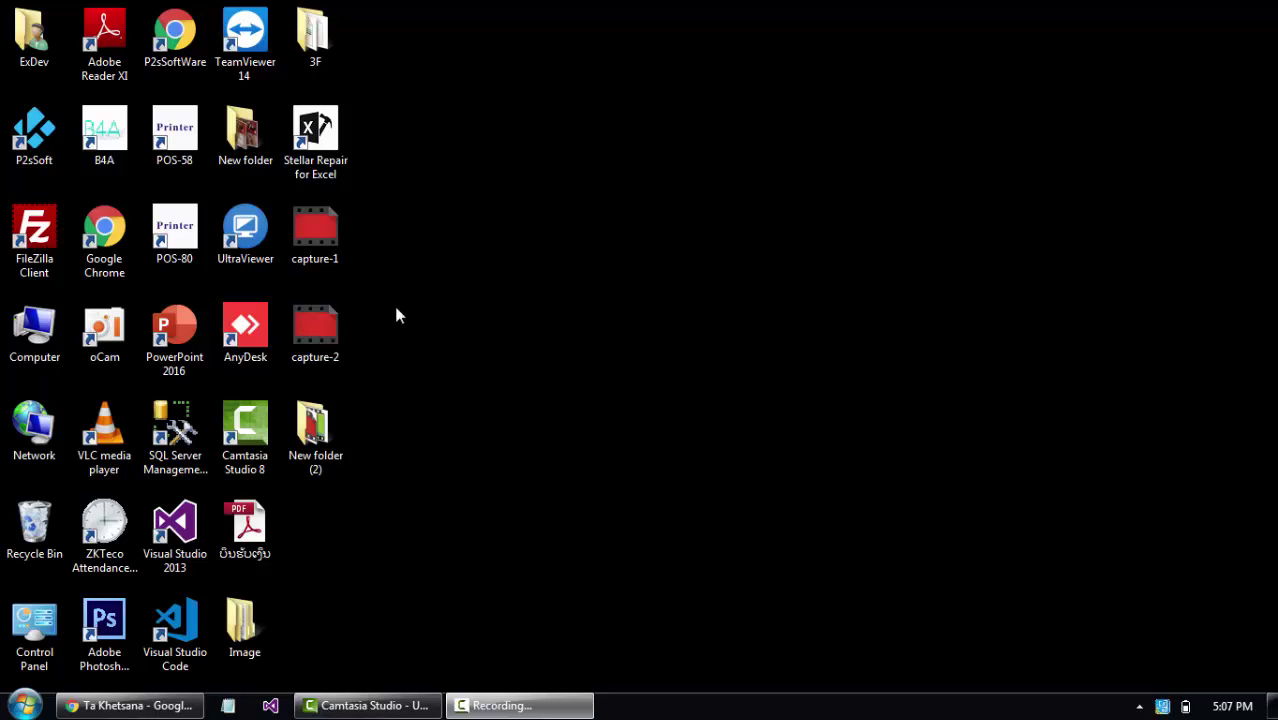
# Open the P2sSoft shortcut's file location, C:\Program Files (x86)\P2sSoft.
pyautogui.rightClick(42, 140)
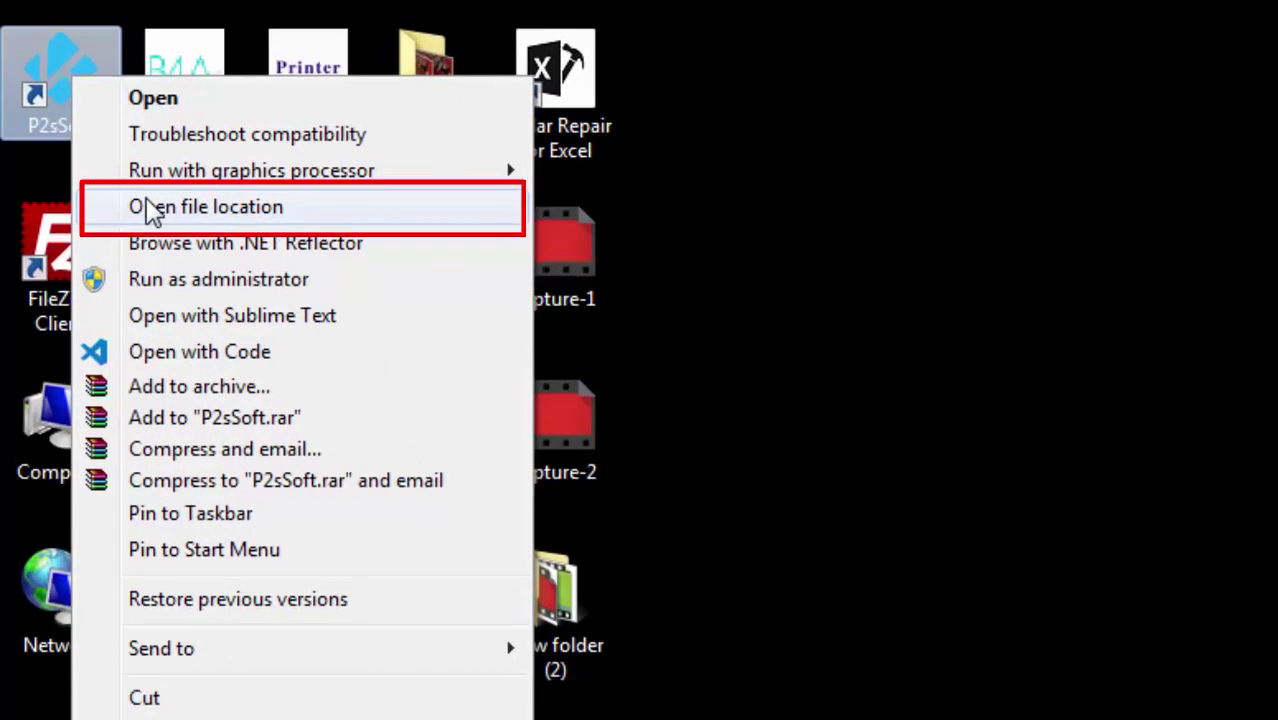
pyautogui.click(150, 210)
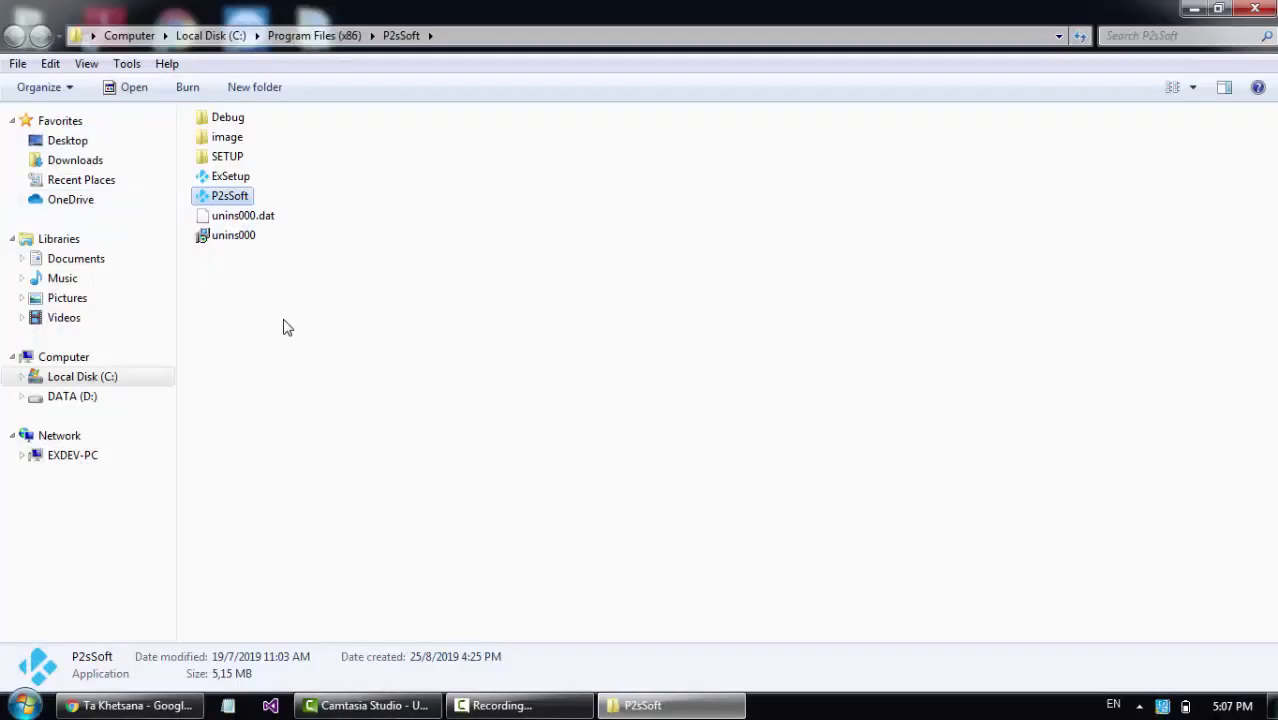
pyautogui.click(287, 328)
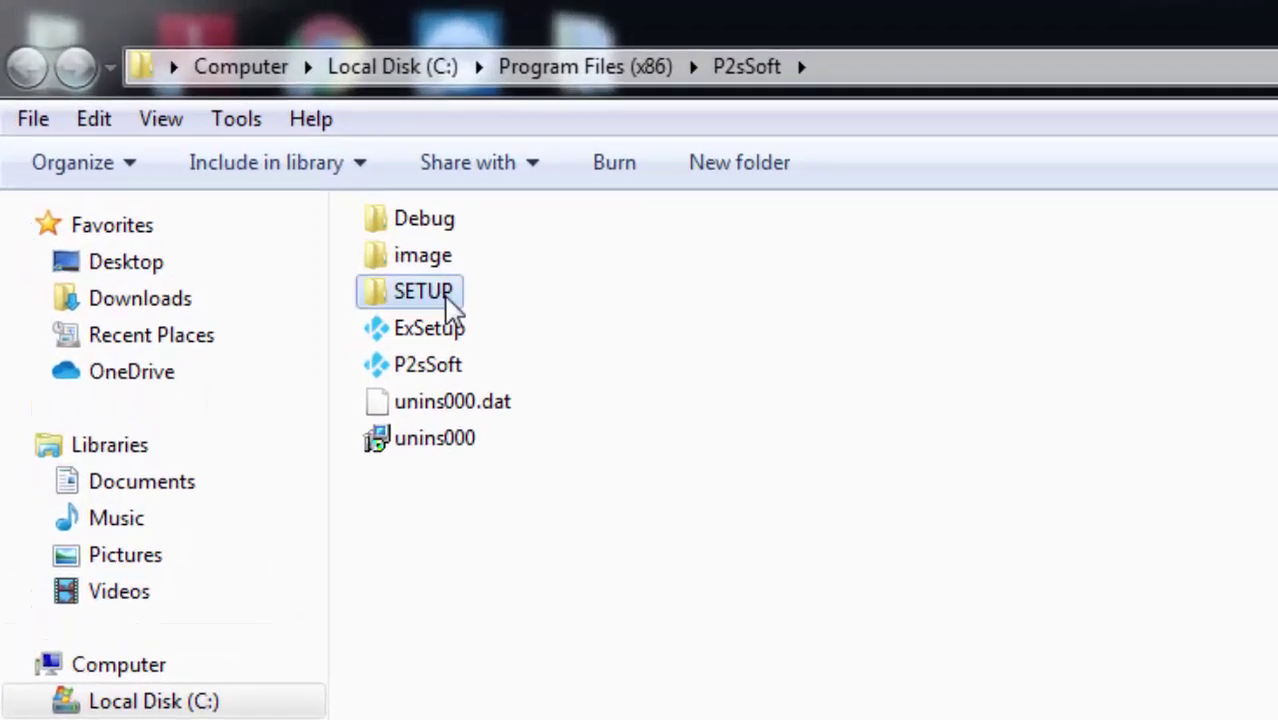
# Install PpsFont from the SETUP folder as the Noto Sans Lao Regular font, then close its preview.
pyautogui.doubleClick(452, 305)
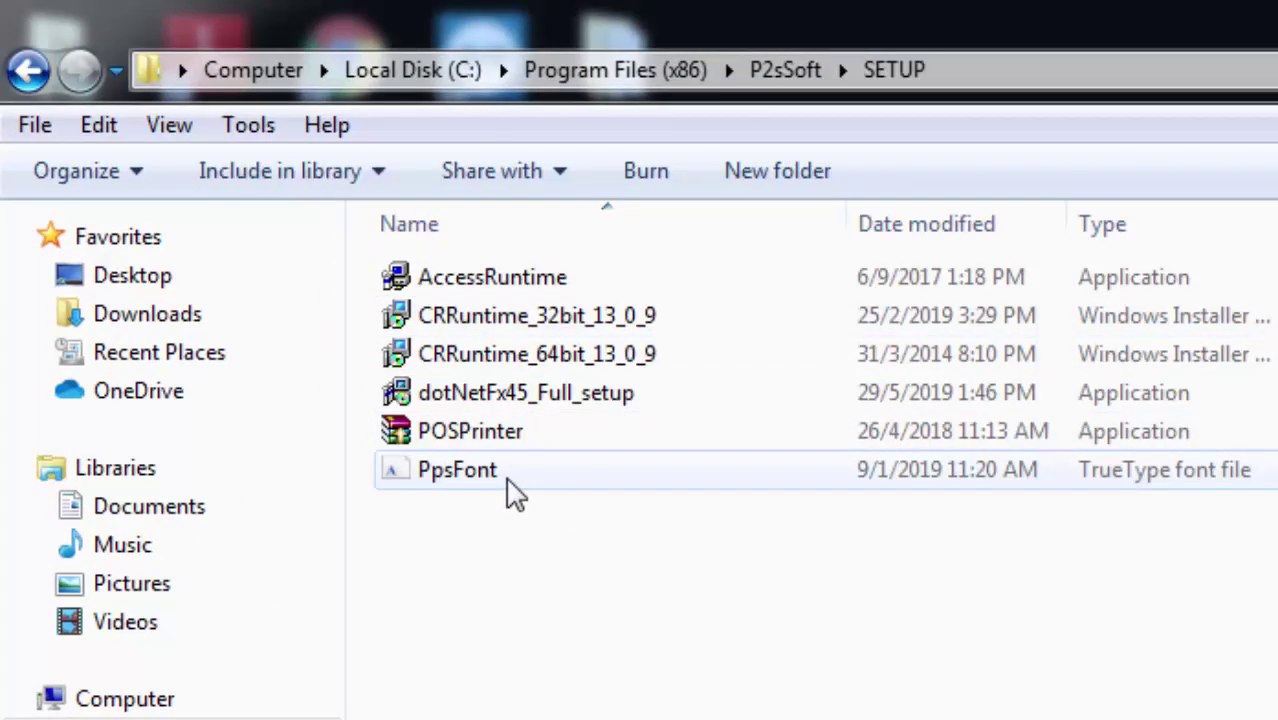
pyautogui.doubleClick(508, 479)
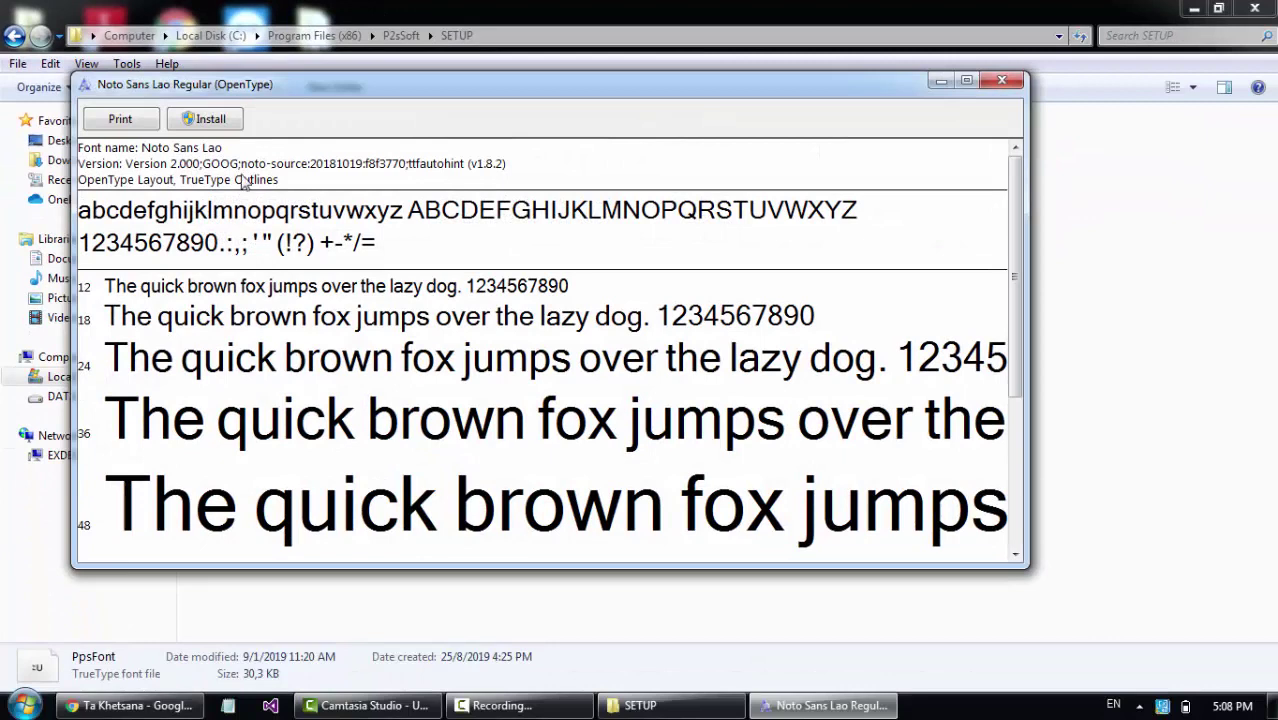
pyautogui.click(214, 122)
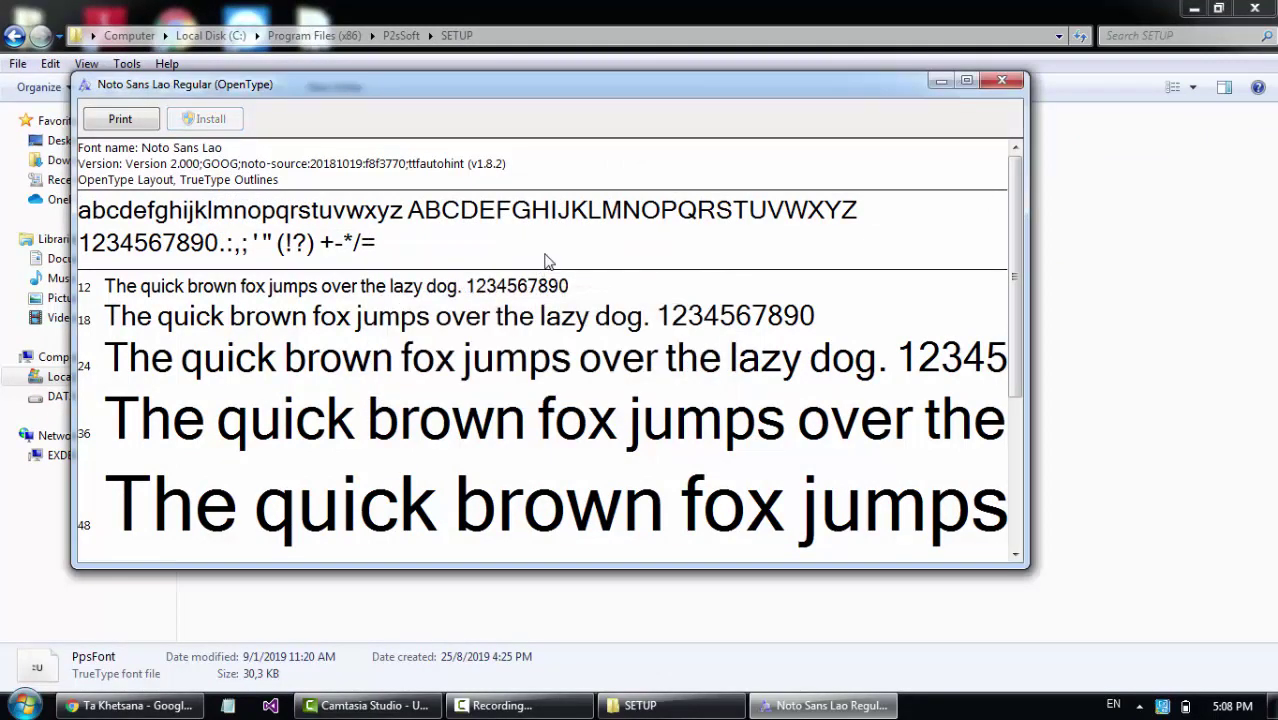
pyautogui.click(1004, 80)
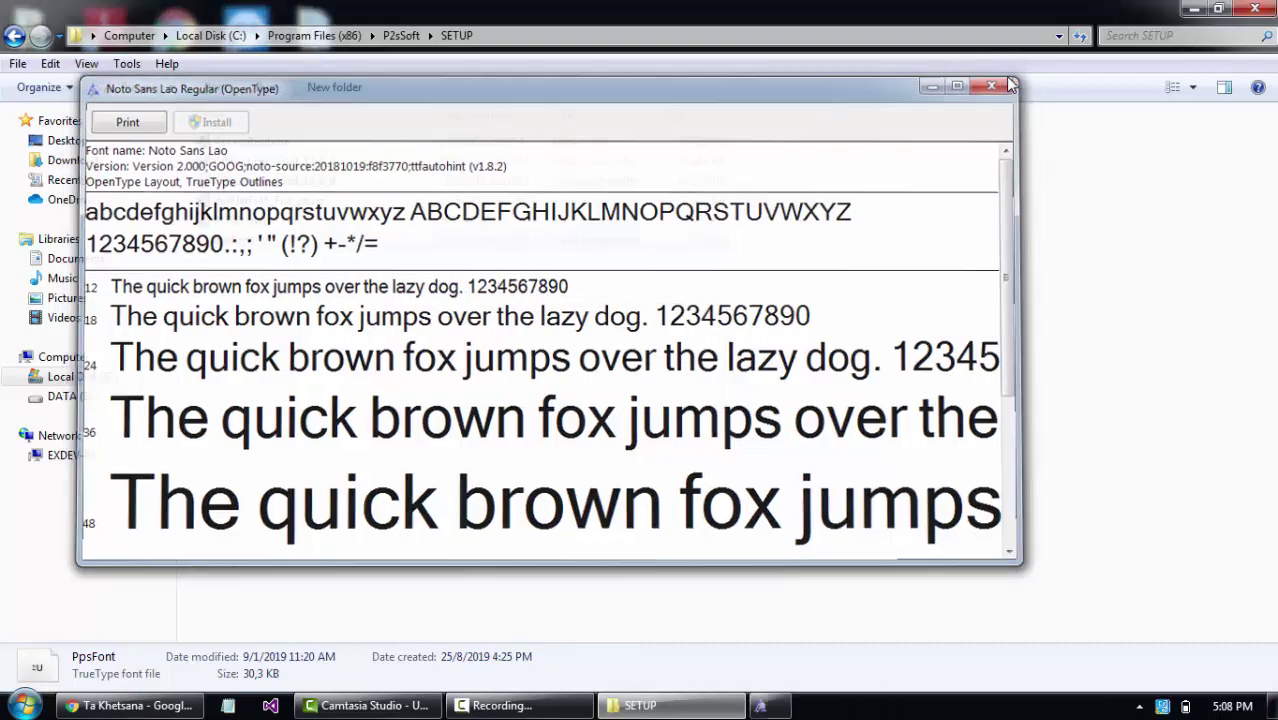
pyautogui.click(697, 293)
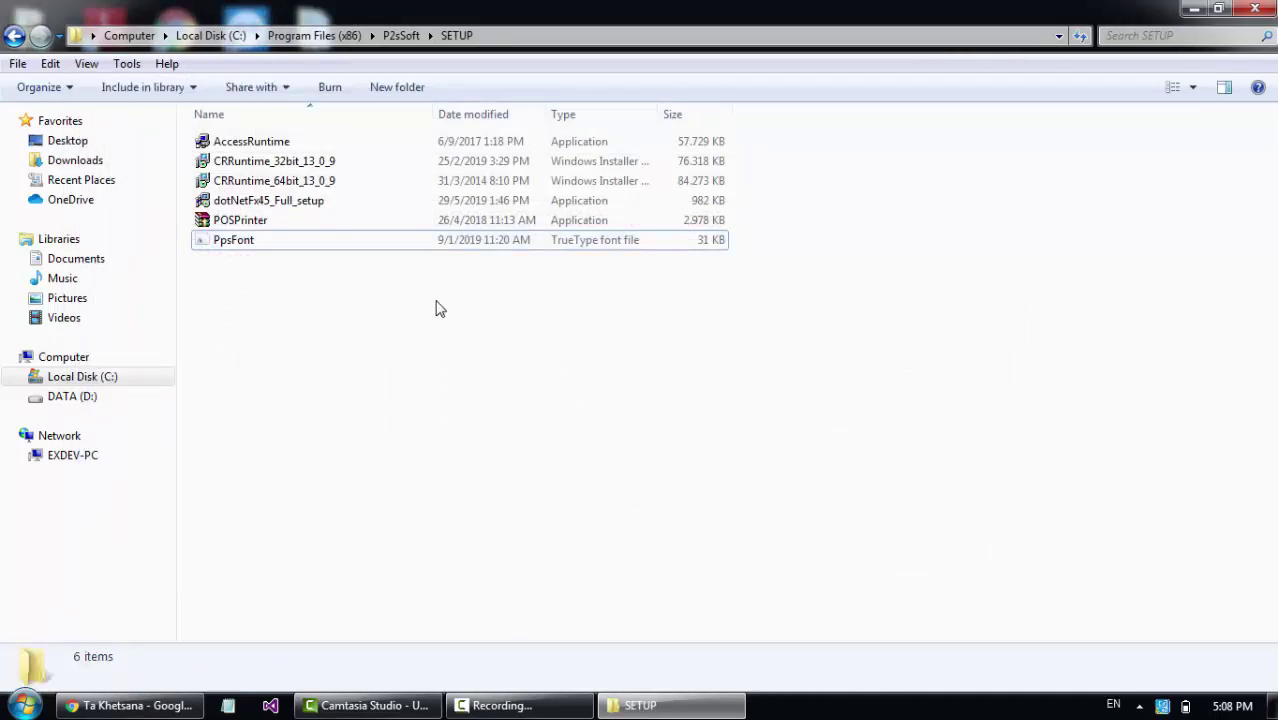
# Look over the SETUP installers and run CRRuntime_64bit_13_0_9, the 64-bit Crystal Reports runtime.
pyautogui.click(316, 184)
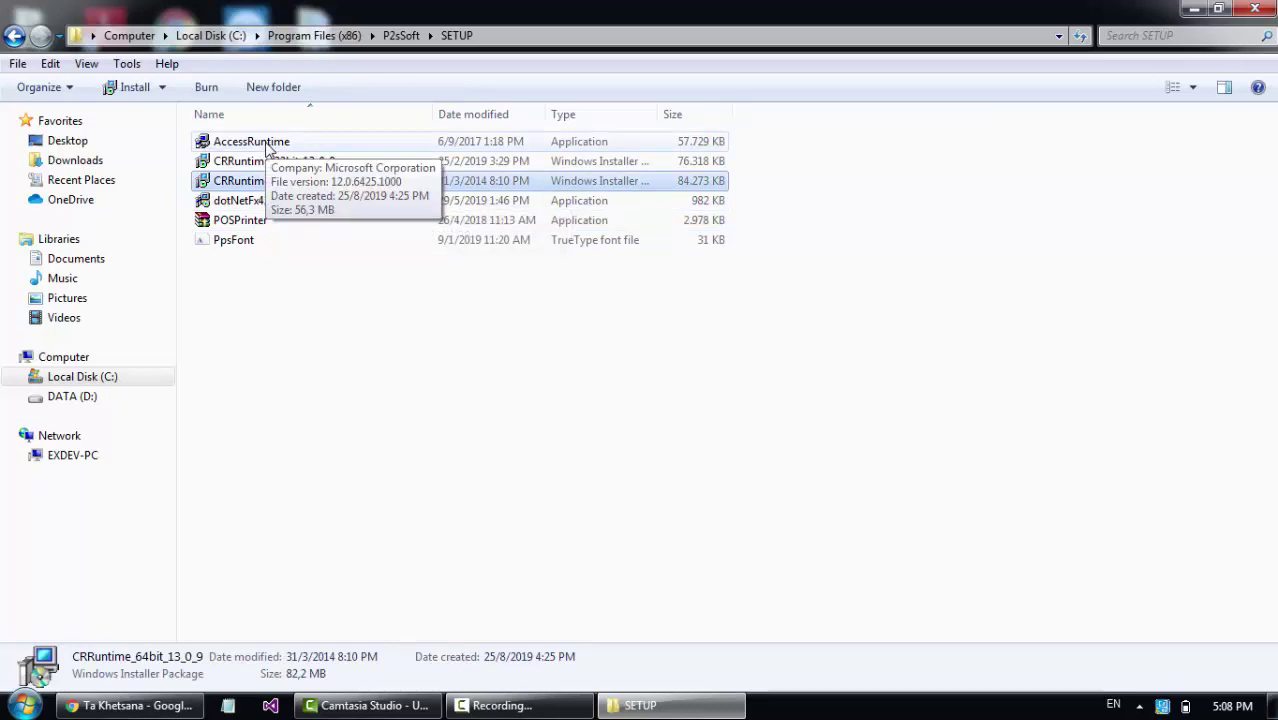
pyautogui.click(244, 224)
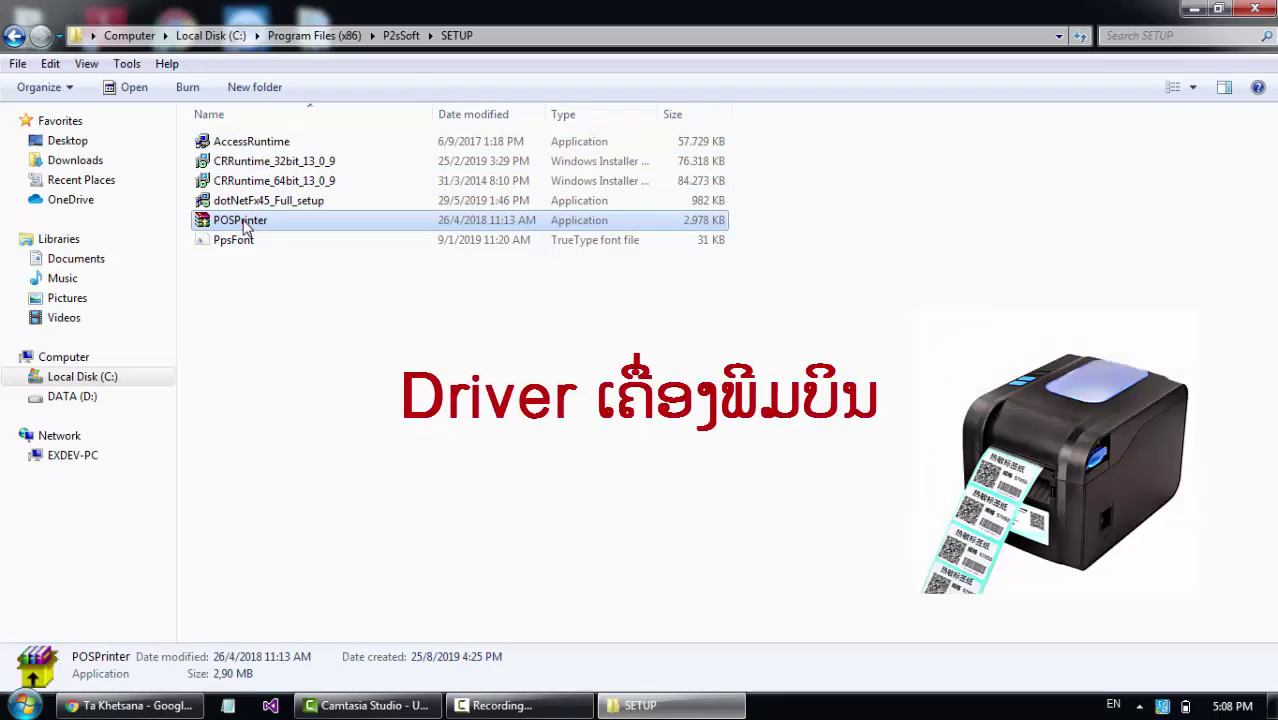
pyautogui.click(244, 204)
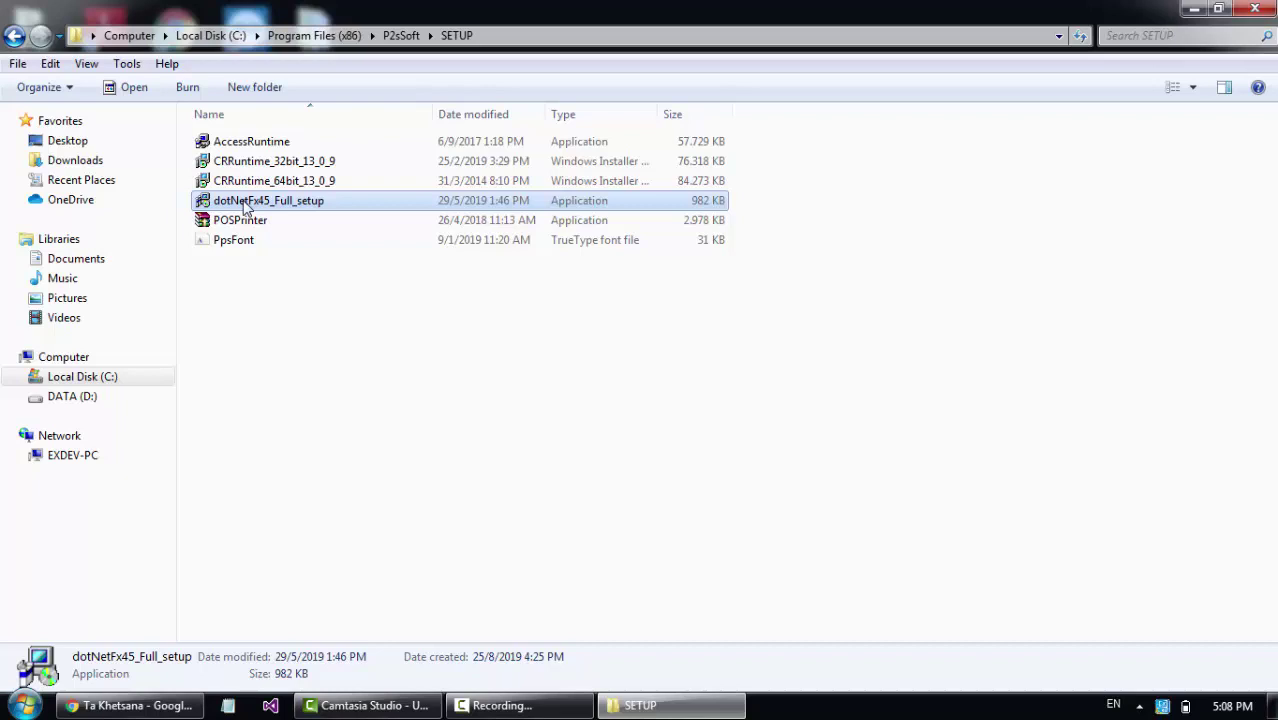
pyautogui.click(245, 219)
pyautogui.click(245, 204)
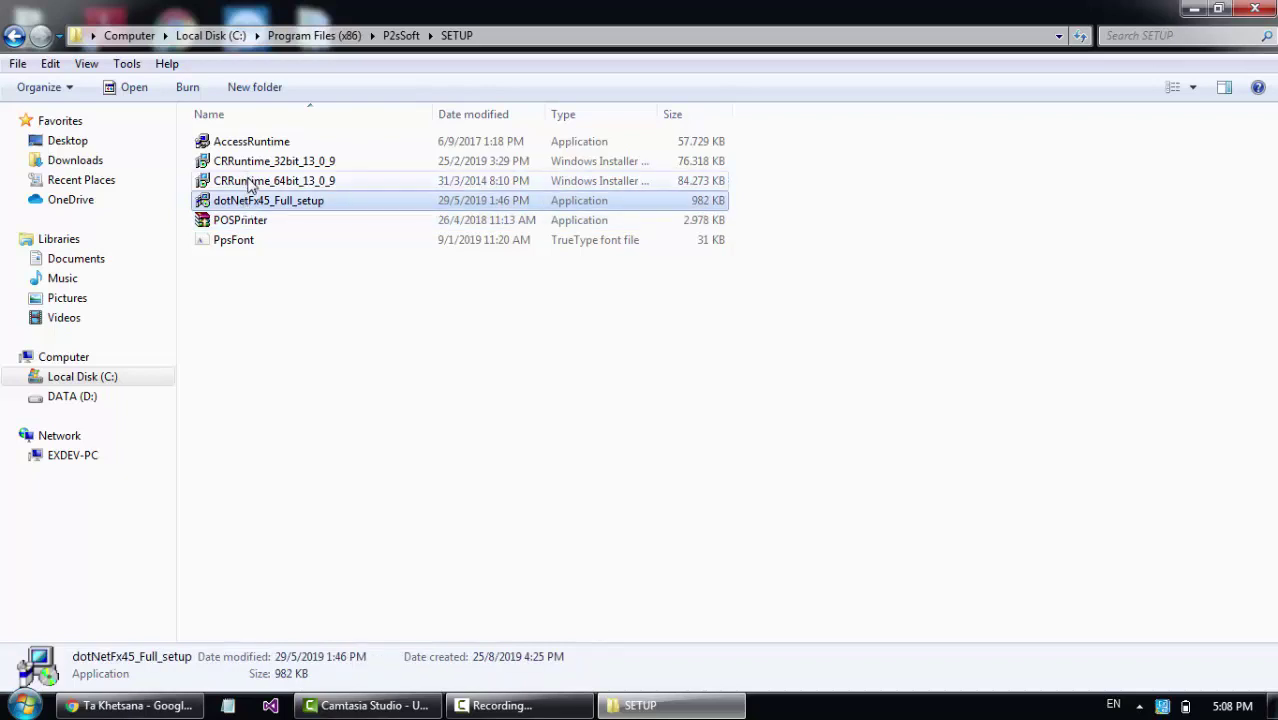
pyautogui.click(255, 182)
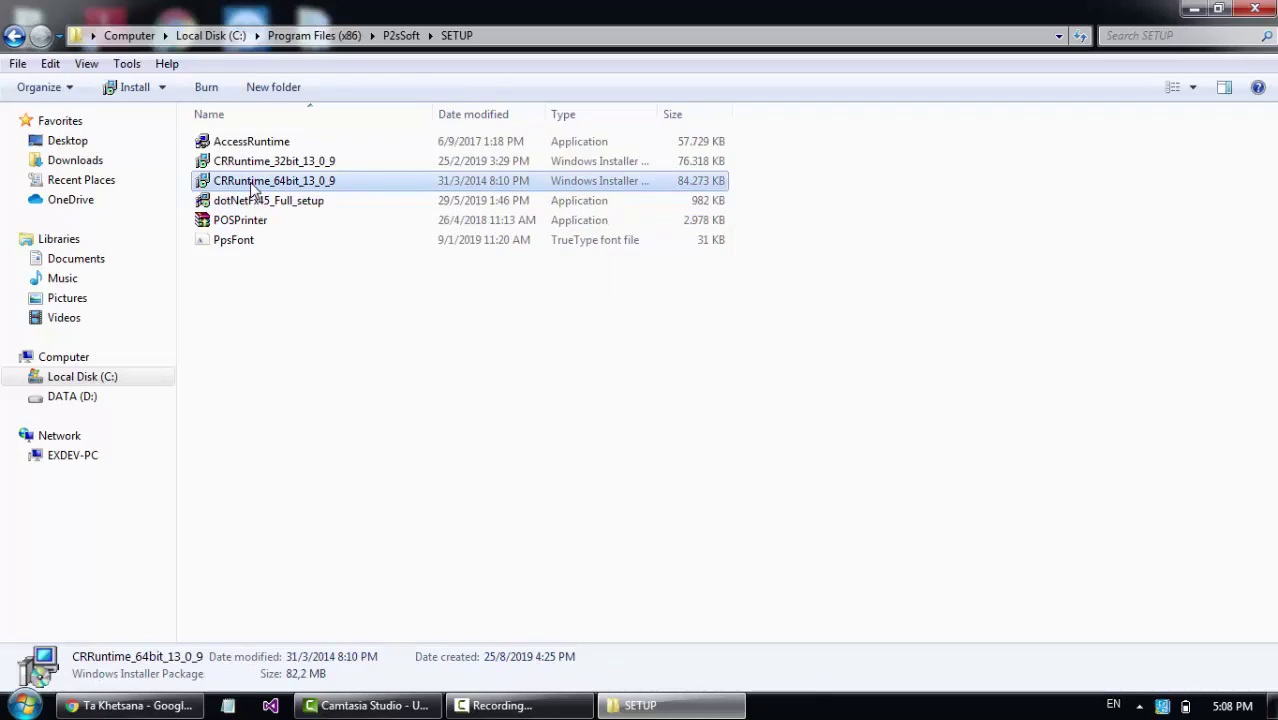
pyautogui.doubleClick(255, 191)
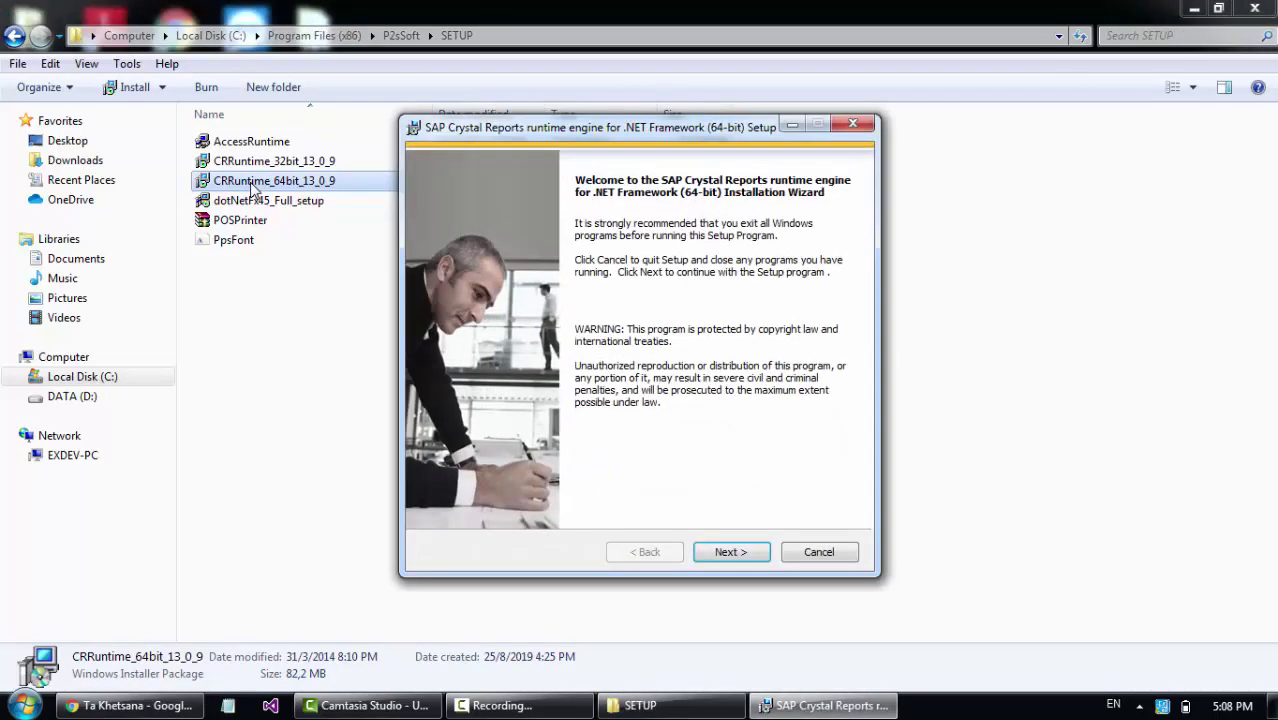
# Accept the license, start the Crystal Reports runtime installation, and close the SETUP folder window.
pyautogui.click(740, 553)
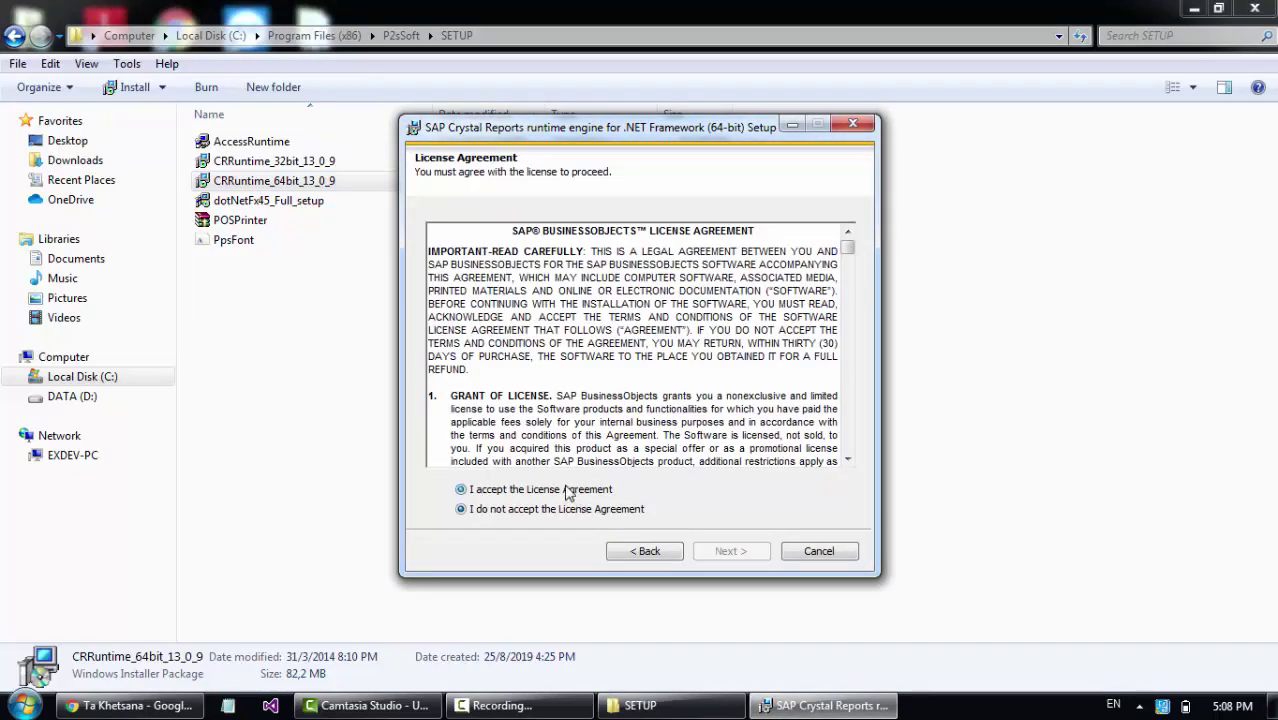
pyautogui.click(566, 490)
pyautogui.click(748, 553)
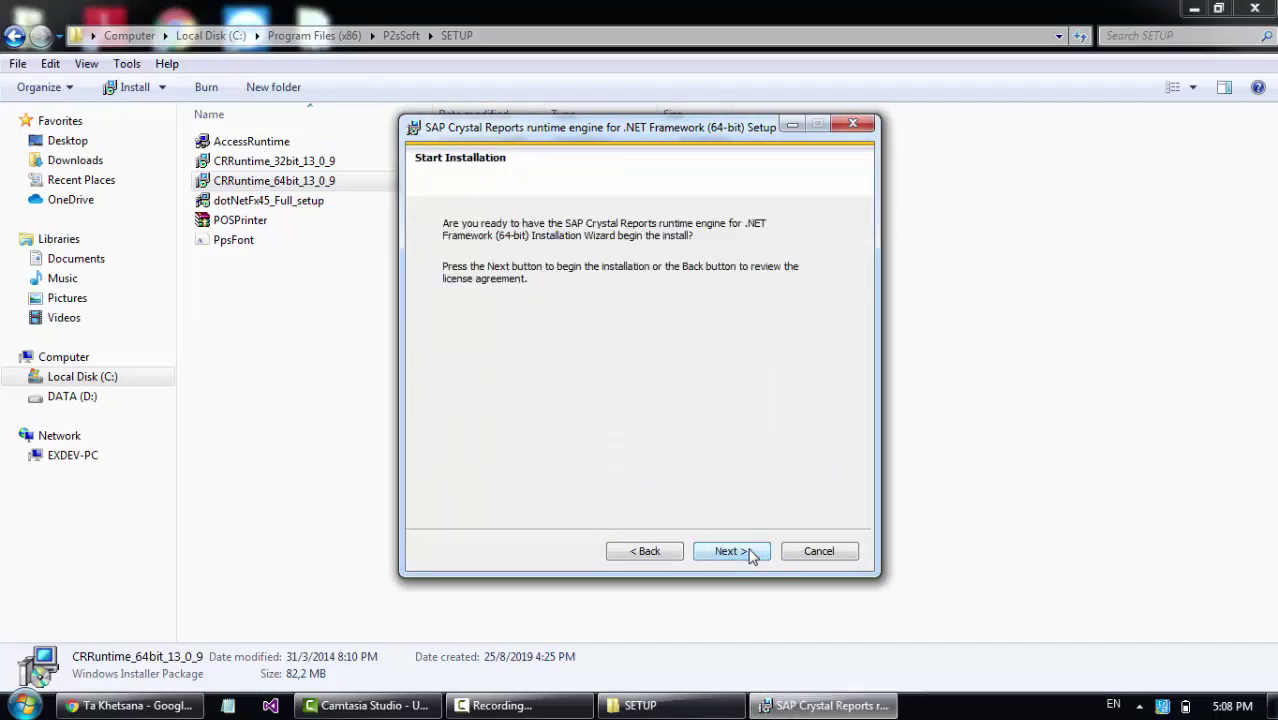
pyautogui.click(749, 554)
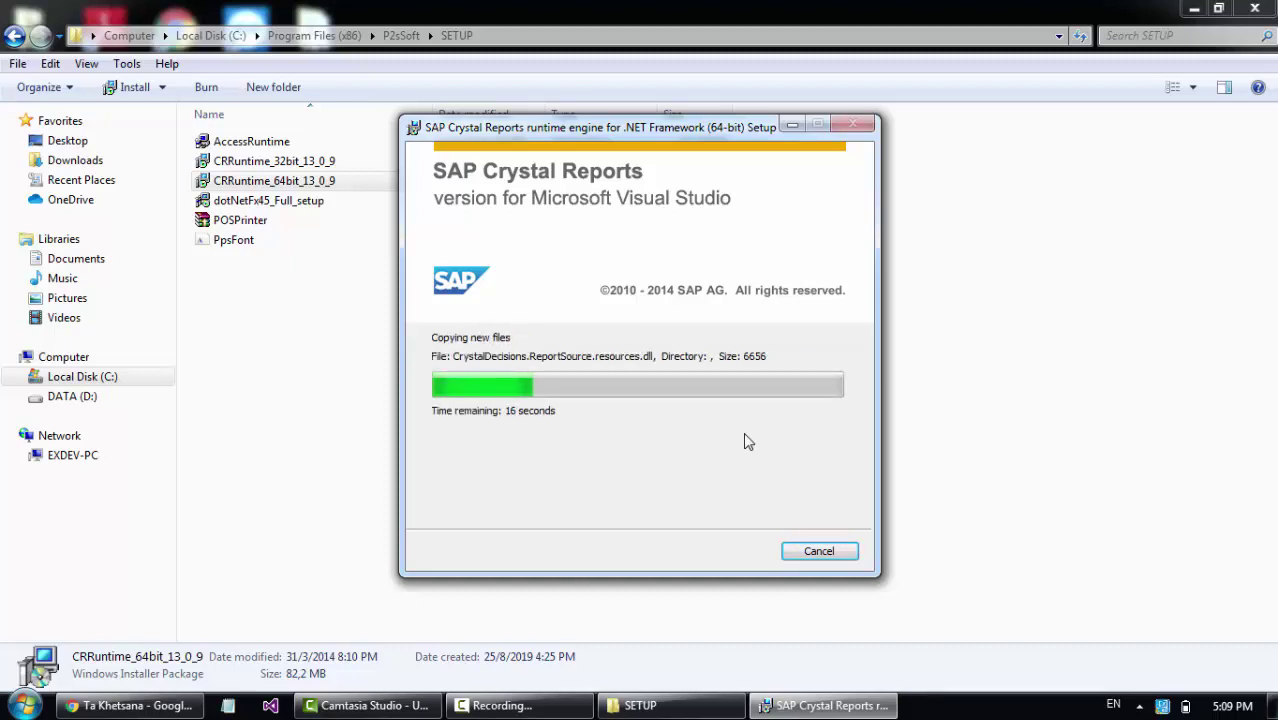
pyautogui.click(1257, 10)
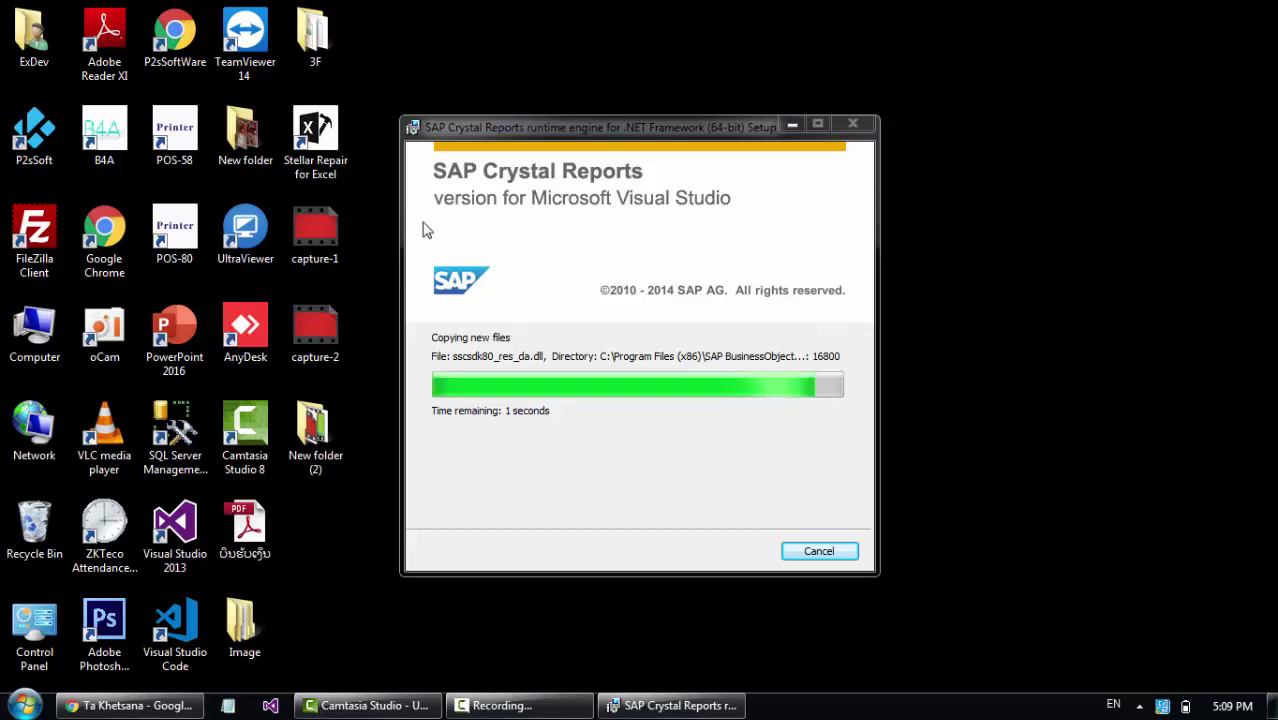
# Tick 'Run this program as an administrator' in the P2sSoft shortcut's Compatibility properties and apply it.
pyautogui.rightClick(42, 136)
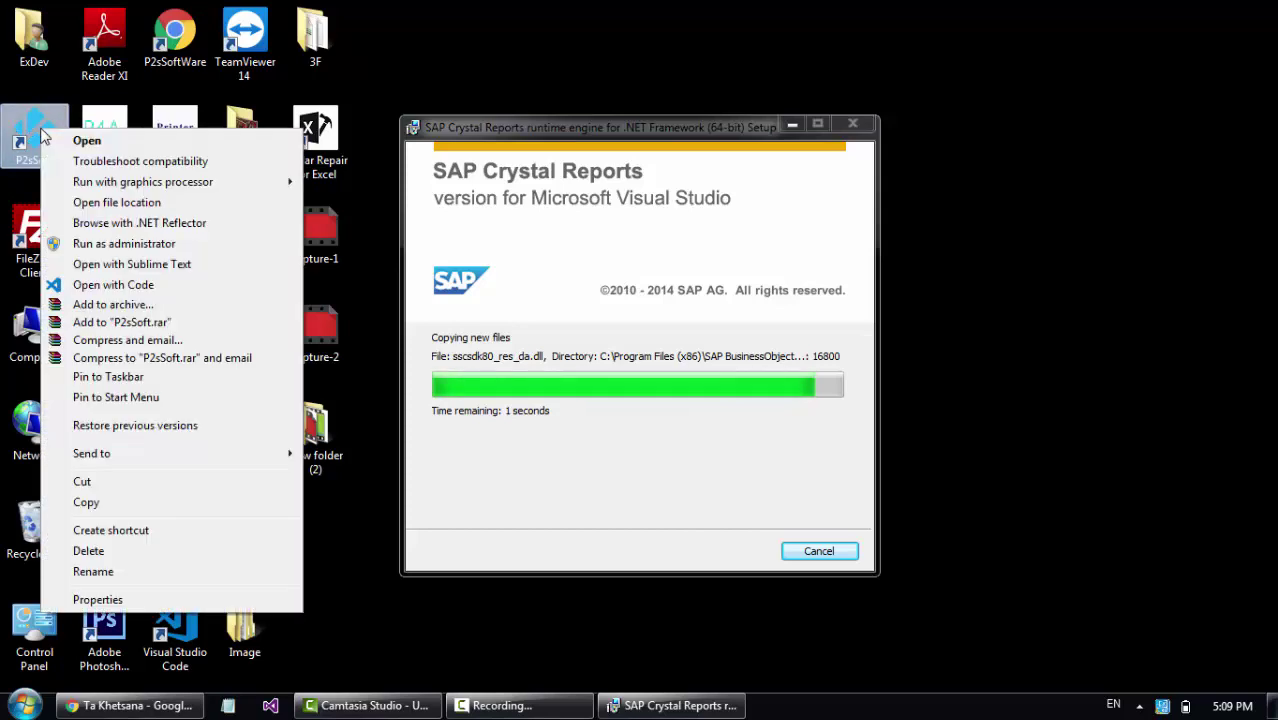
pyautogui.click(98, 600)
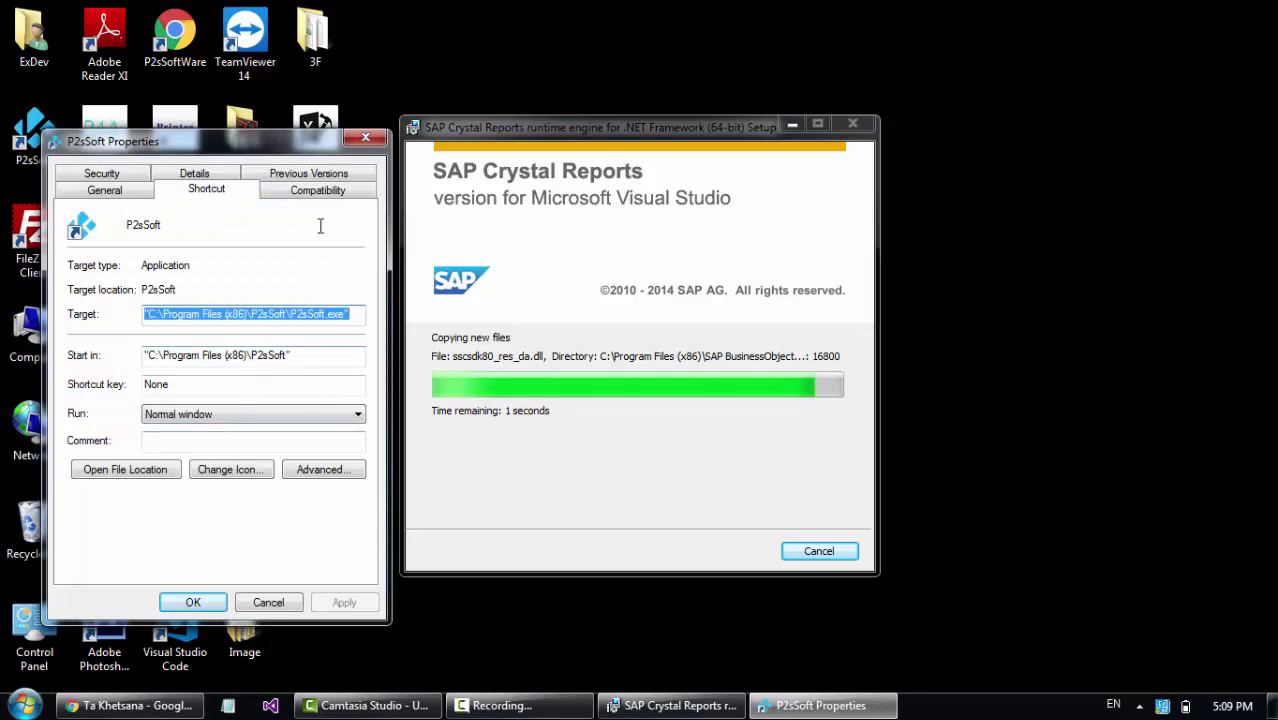
pyautogui.click(324, 191)
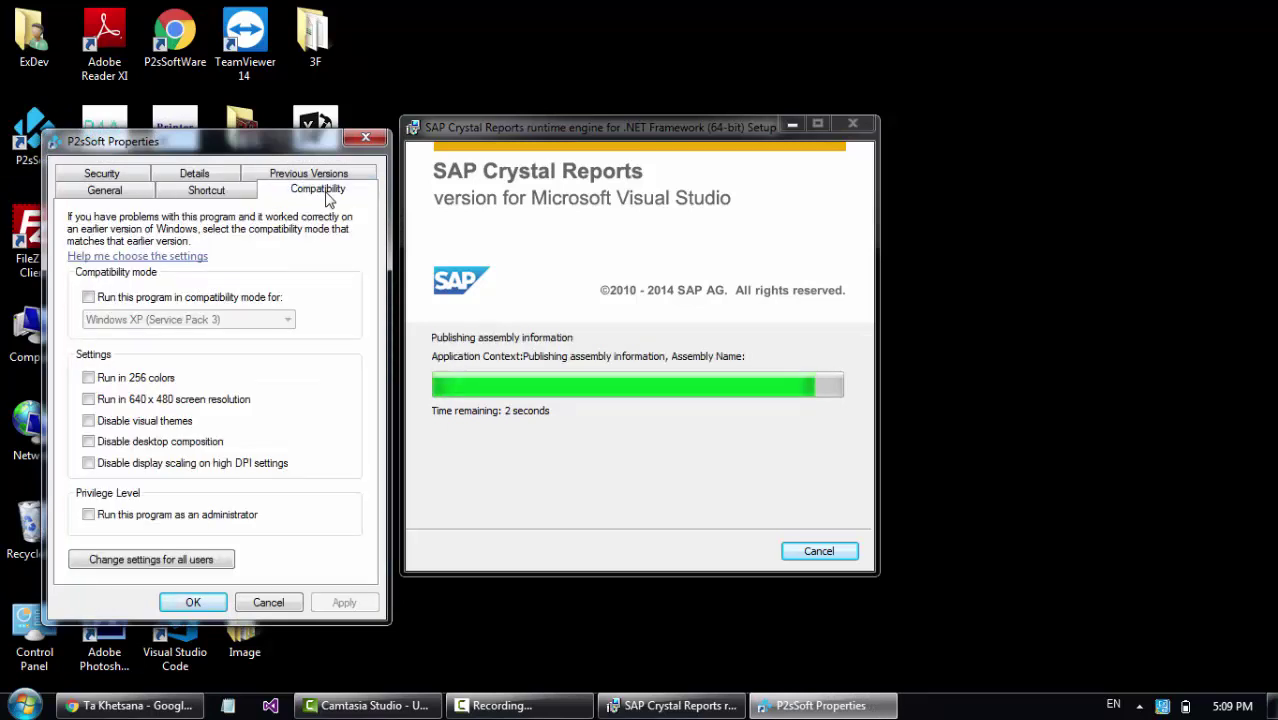
pyautogui.click(90, 515)
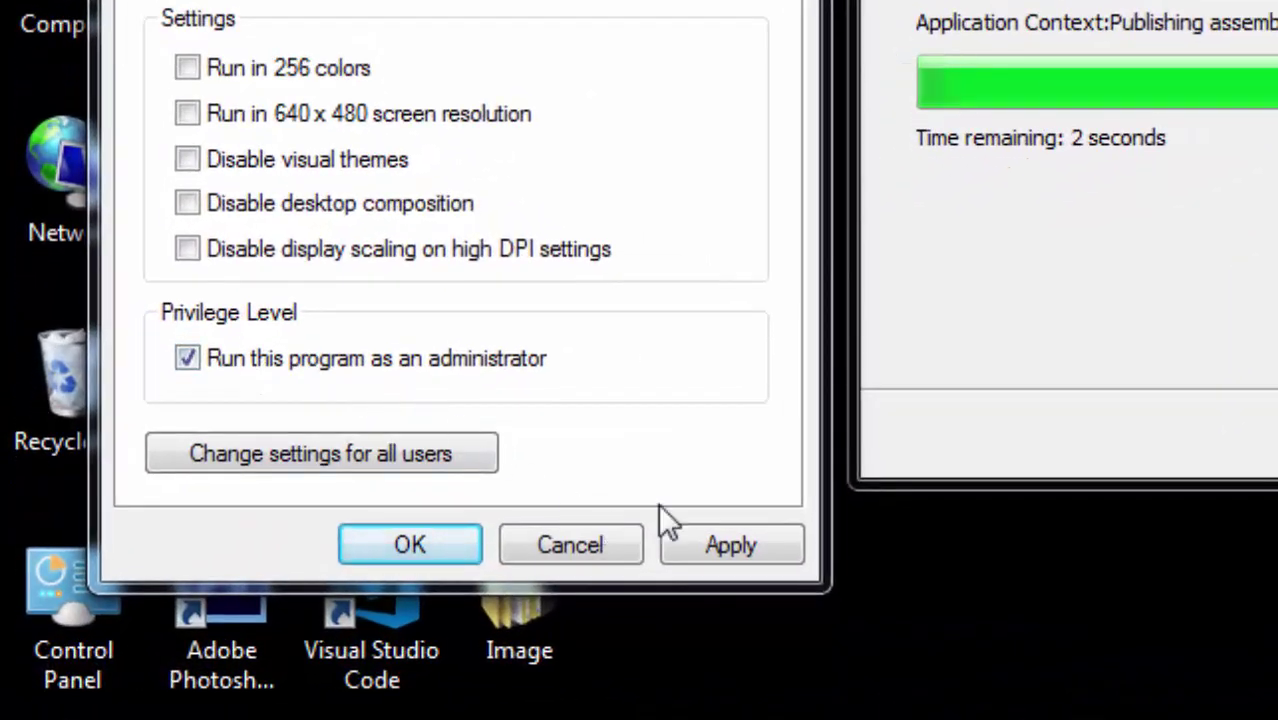
pyautogui.click(732, 547)
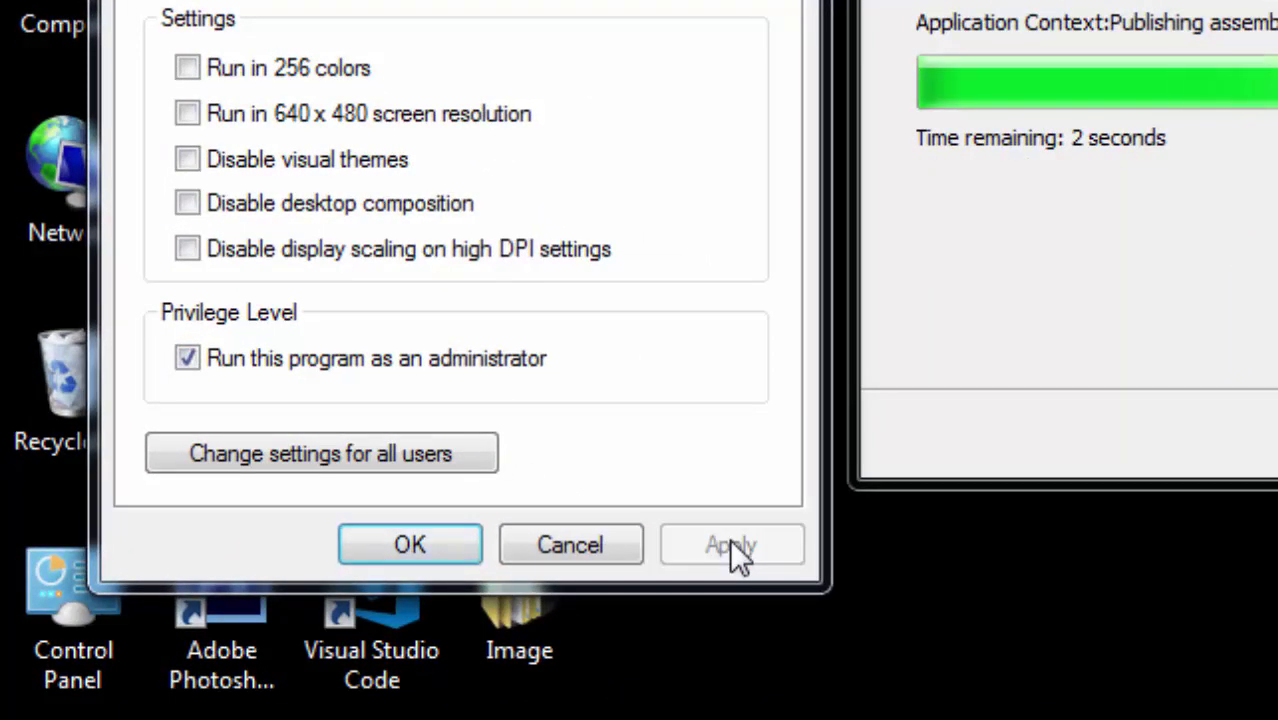
pyautogui.click(437, 543)
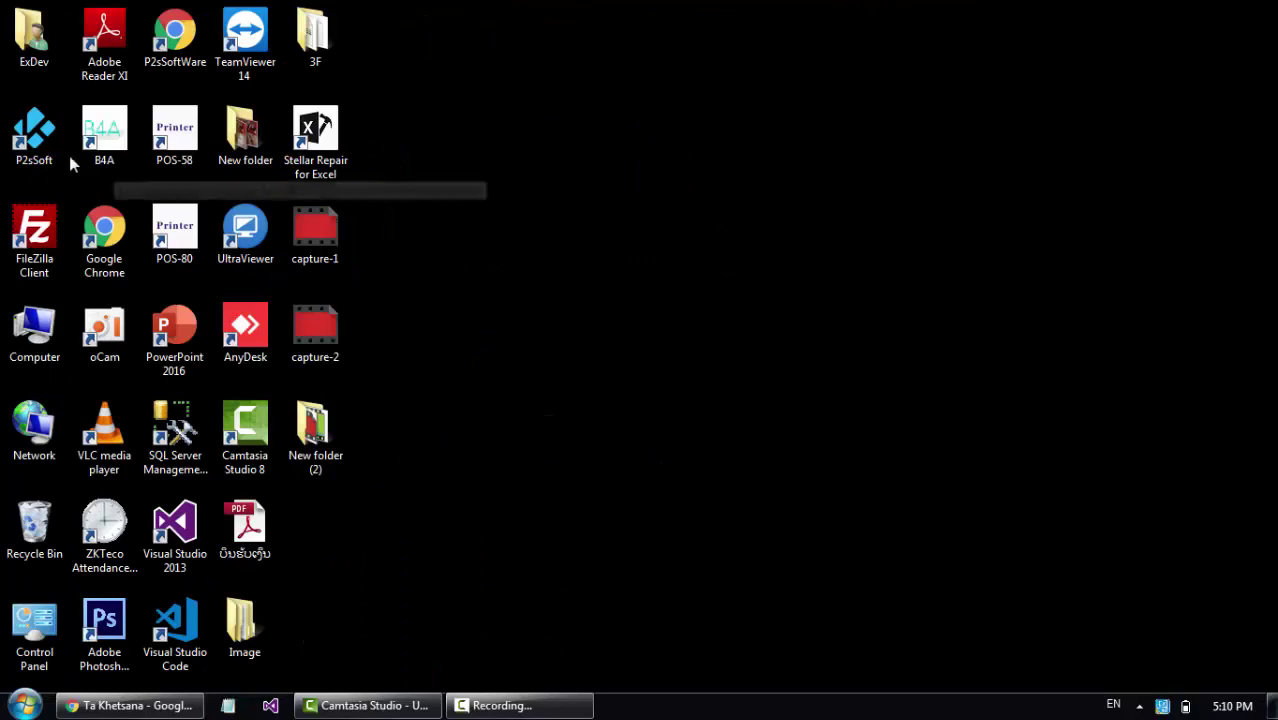
# Launch P2sSoft from the desktop shortcut and log in with the account password.
pyautogui.doubleClick(40, 150)
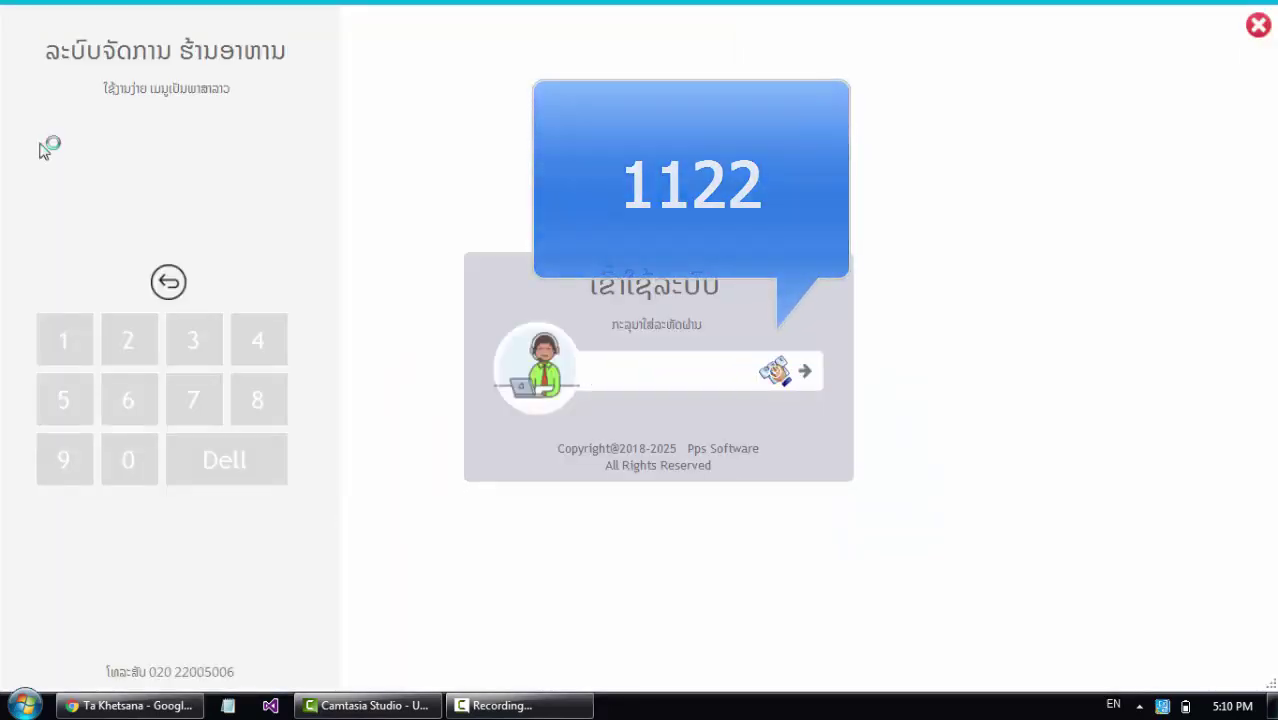
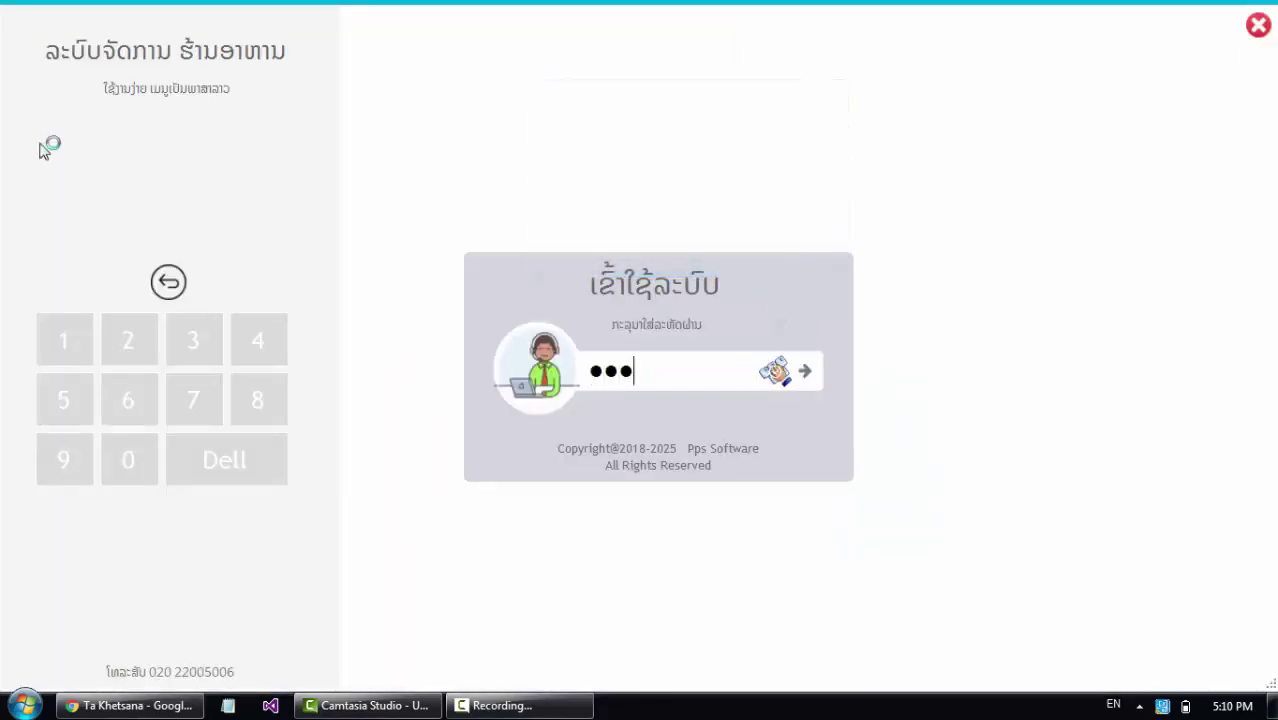
pyautogui.press('Return')
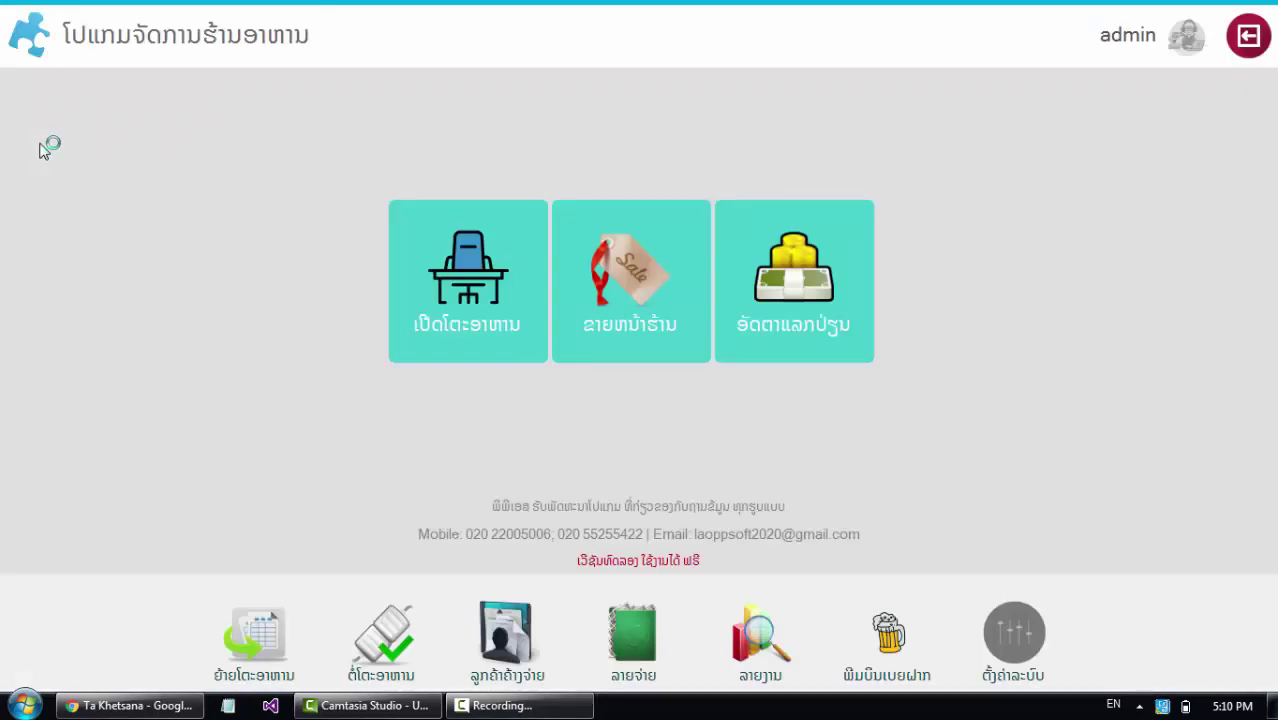